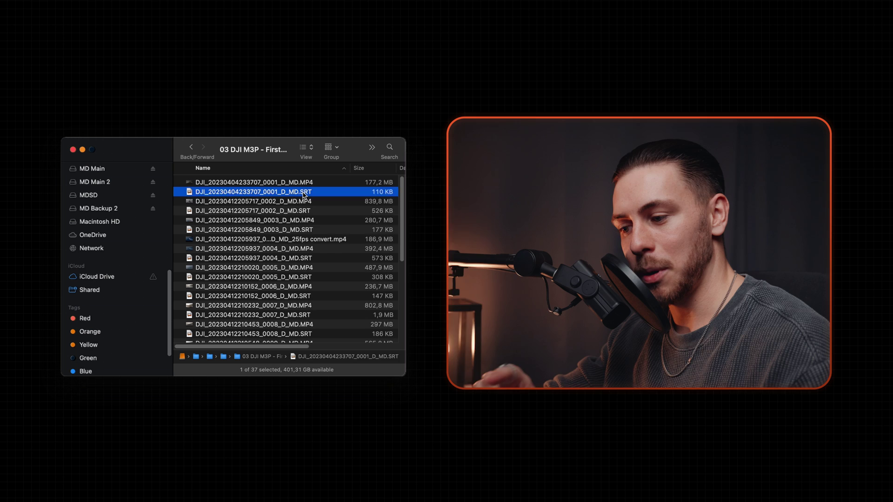
# - Open the drone clip's SRT file in TextEdit to check its D-Log color profile
pyautogui.rightClick(306, 192)
pyautogui.click(499, 248)
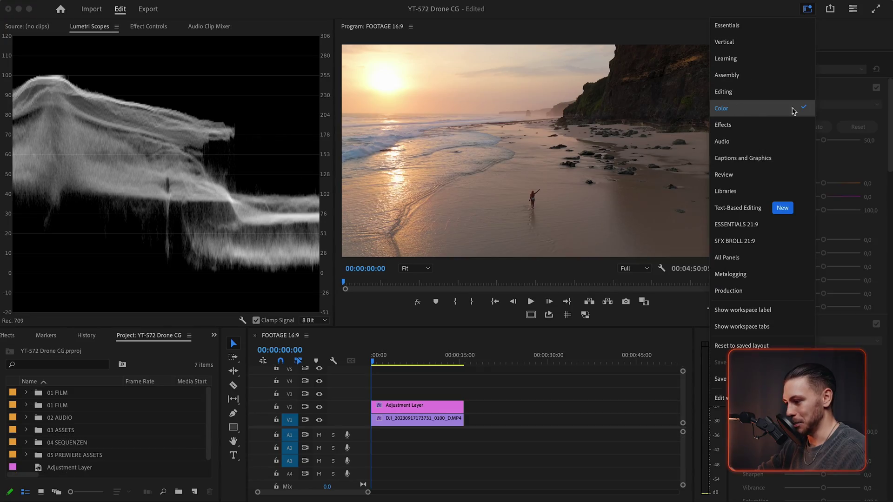
# - Create a 3840x2160 adjustment layer and place it on V2 above the drone clip
pyautogui.click(793, 110)
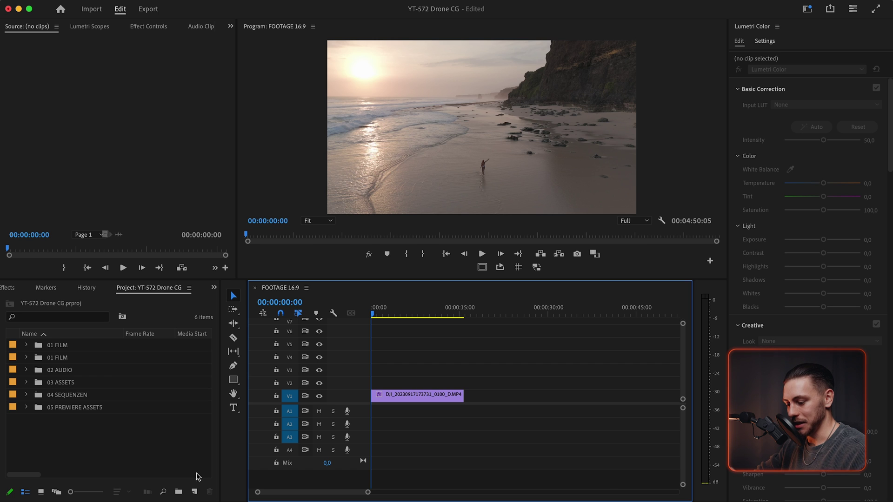
pyautogui.click(195, 492)
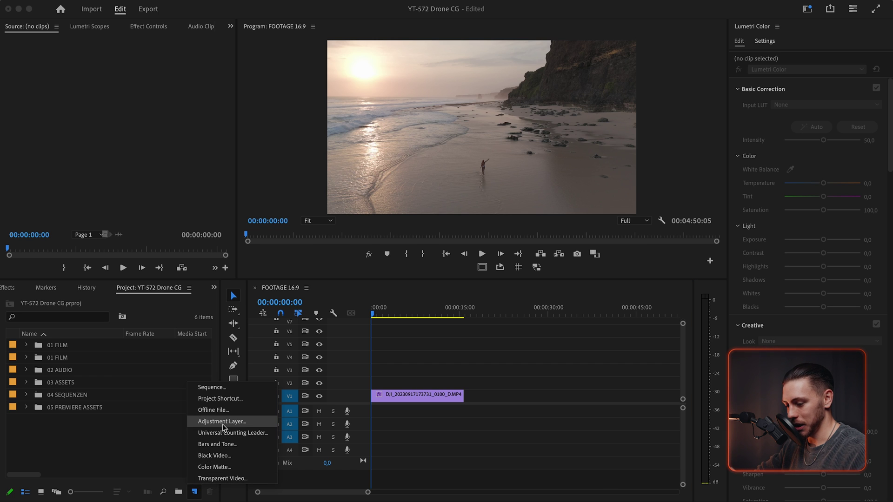
pyautogui.click(223, 422)
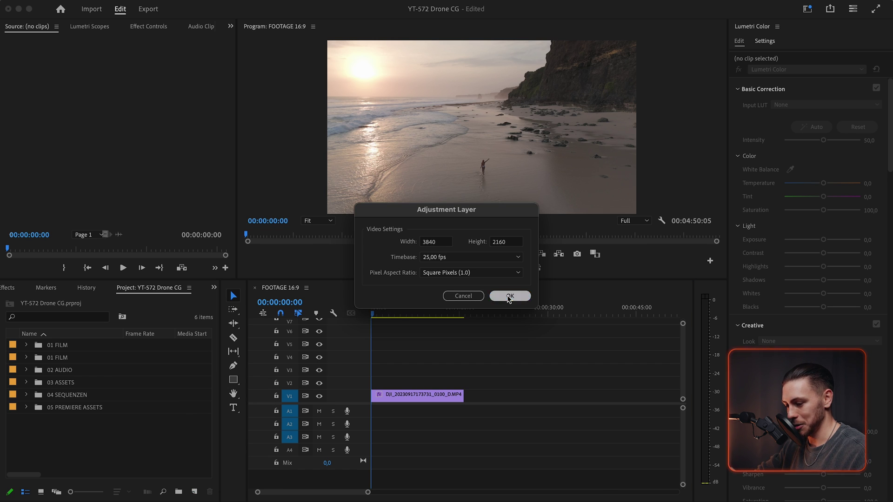
pyautogui.click(509, 296)
pyautogui.moveTo(38, 425); pyautogui.dragTo(410, 387)
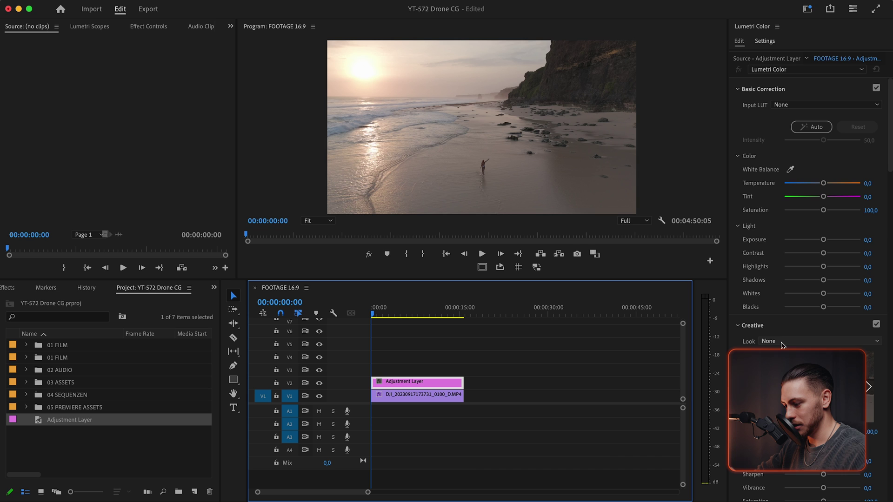
# - Apply the MINI 4 PRO - DLOG-M to REC.709 LUT as the Creative Look, comparing before and after
pyautogui.click(764, 342)
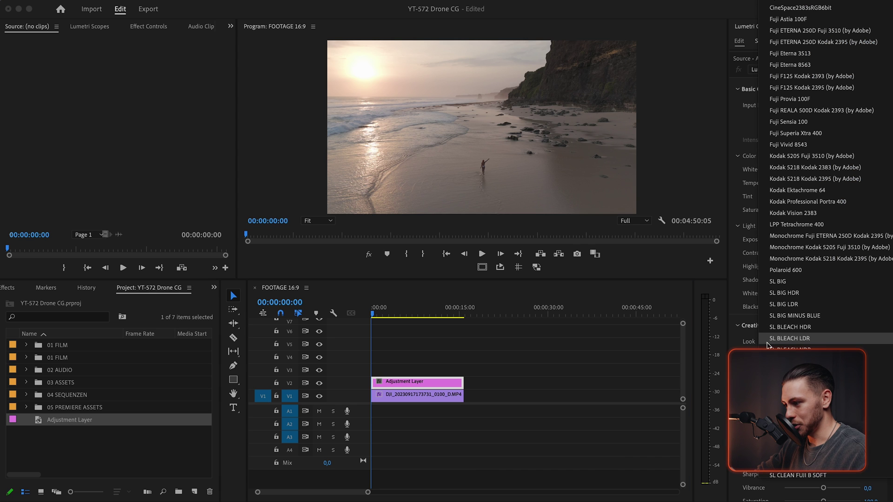
pyautogui.click(805, 132)
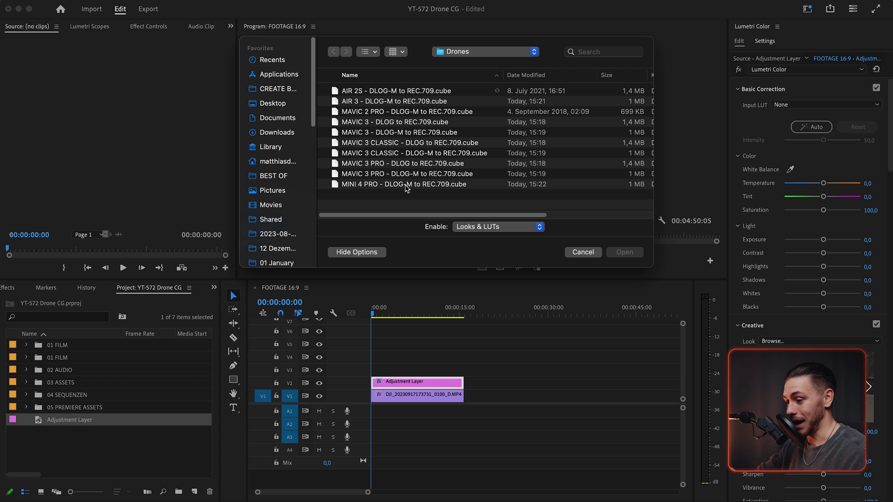
pyautogui.click(371, 187)
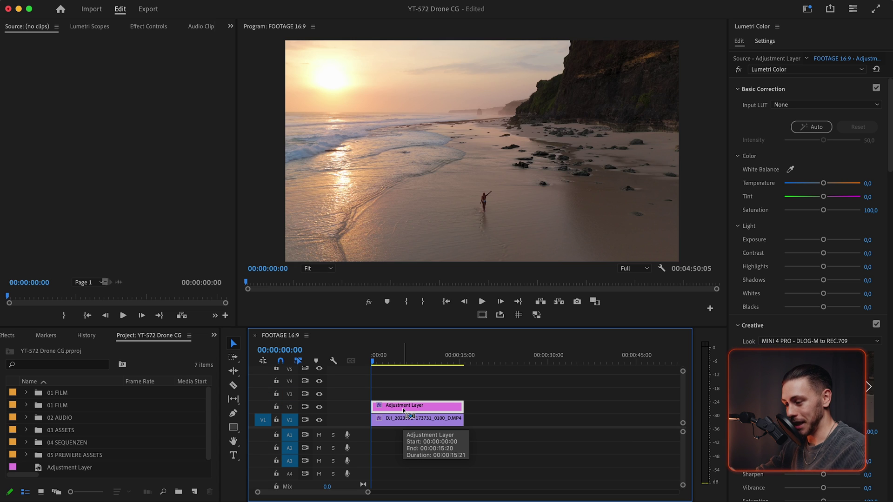
pyautogui.hotkey('shift', 'e')
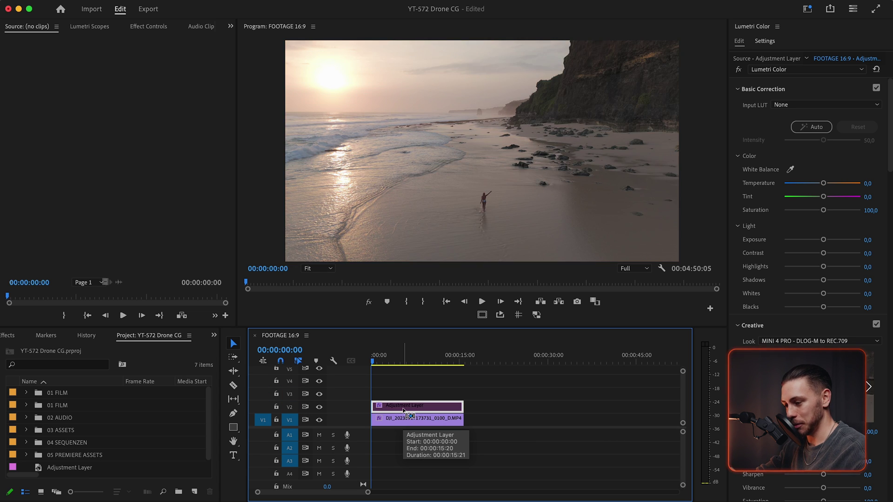
pyautogui.hotkey('shift', 'e')
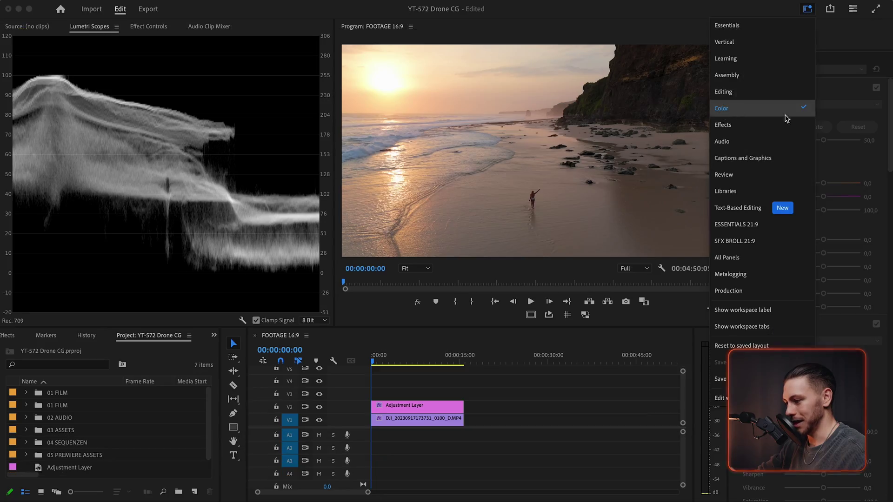
# - In the Color workspace, show Lumetri Scopes with the RGB parade hidden and a Luma waveform
pyautogui.click(778, 111)
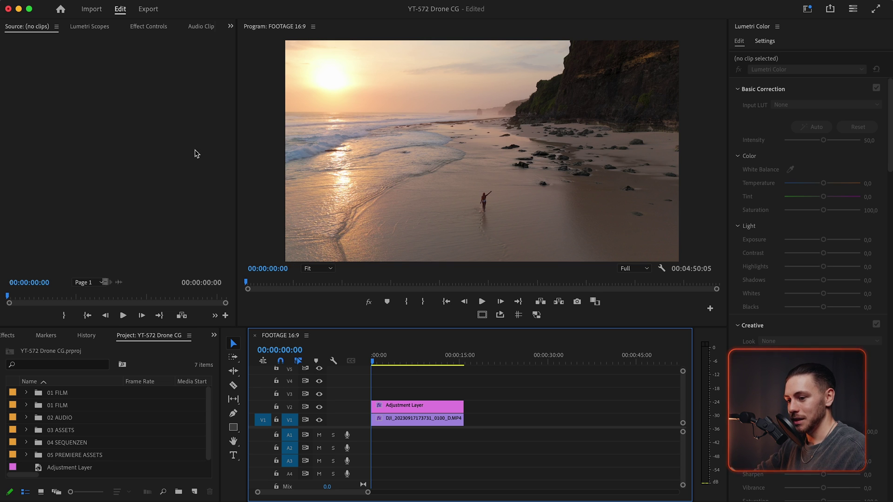
pyautogui.click(96, 31)
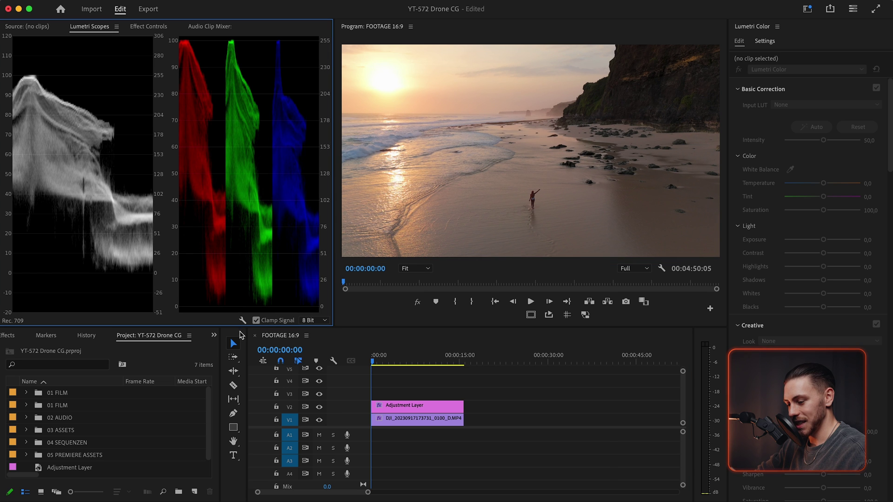
pyautogui.click(241, 320)
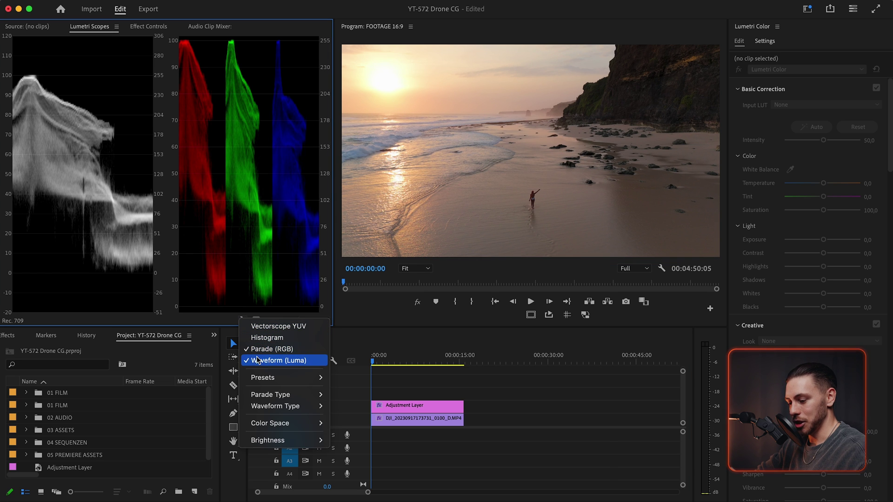
pyautogui.click(267, 349)
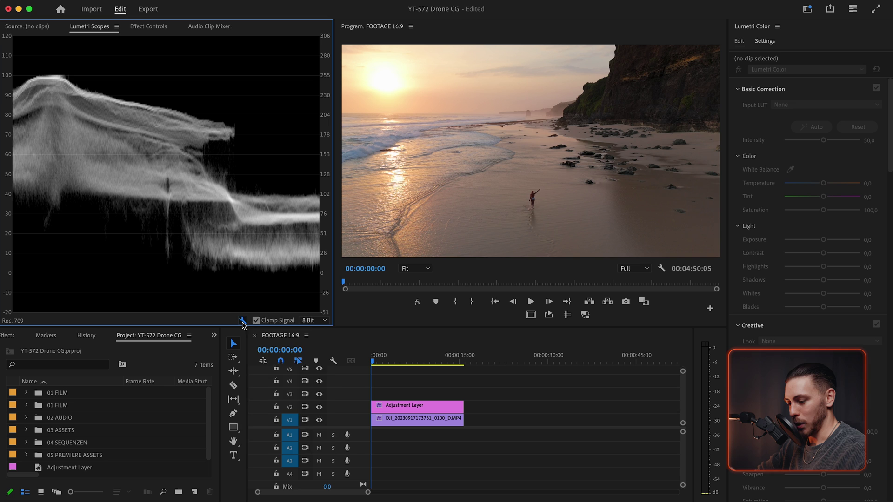
pyautogui.click(242, 321)
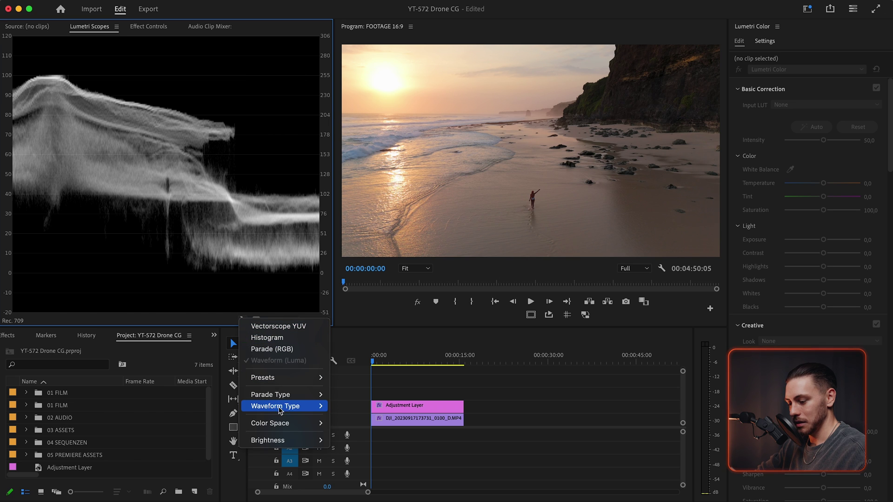
pyautogui.moveTo(281, 411)
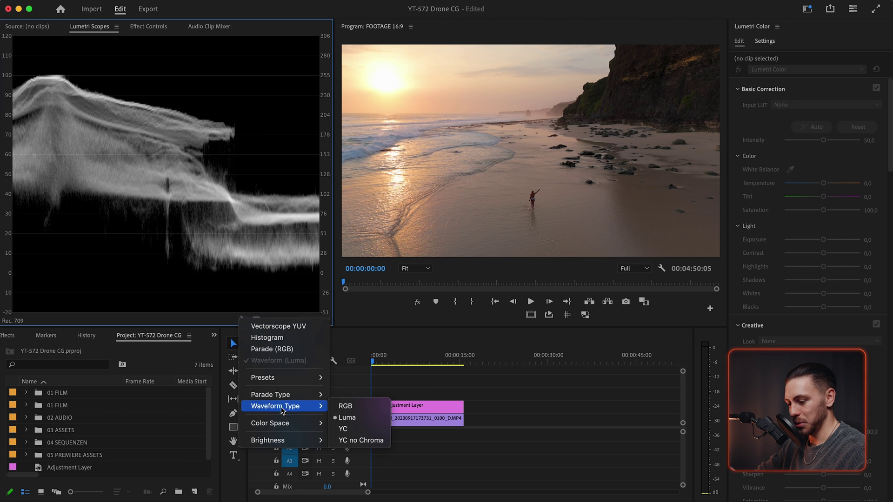
pyautogui.click(359, 417)
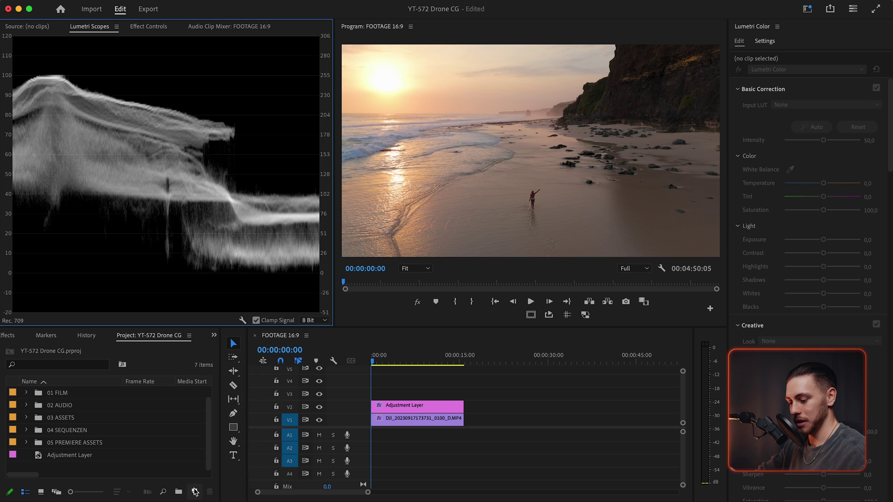
# - Add a second adjustment layer on V3, extended to the drone clip's end, and select it
pyautogui.click(195, 492)
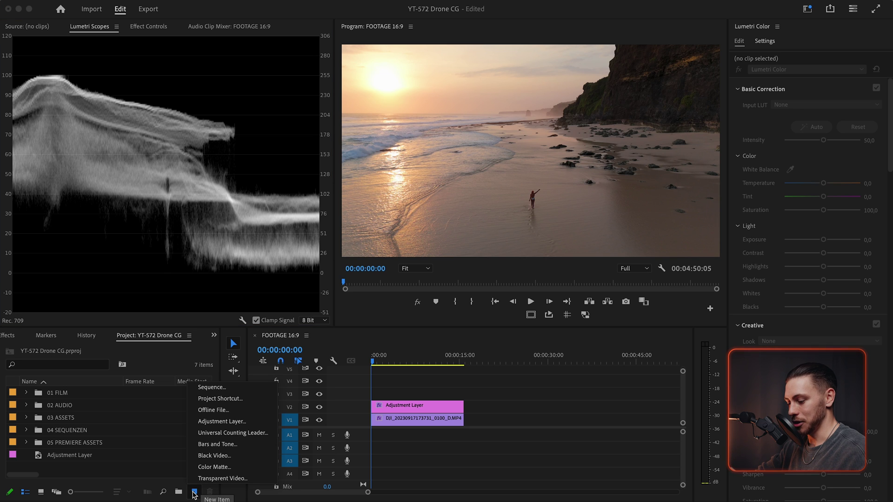
pyautogui.click(227, 422)
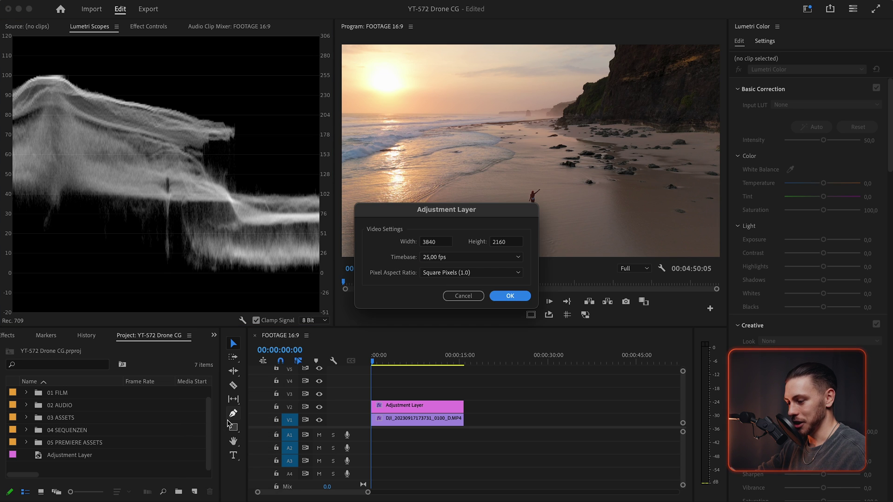
pyautogui.click(513, 296)
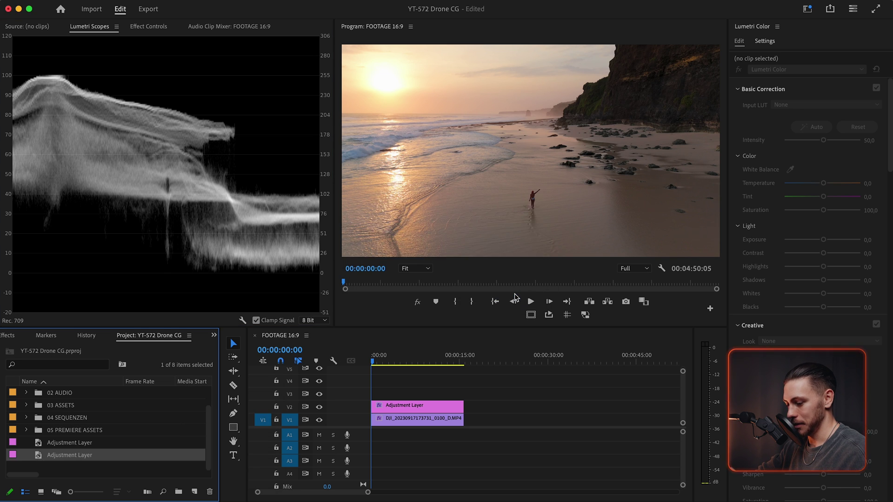
pyautogui.moveTo(90, 458); pyautogui.dragTo(375, 393)
pyautogui.moveTo(401, 393); pyautogui.dragTo(463, 393)
pyautogui.click(423, 408)
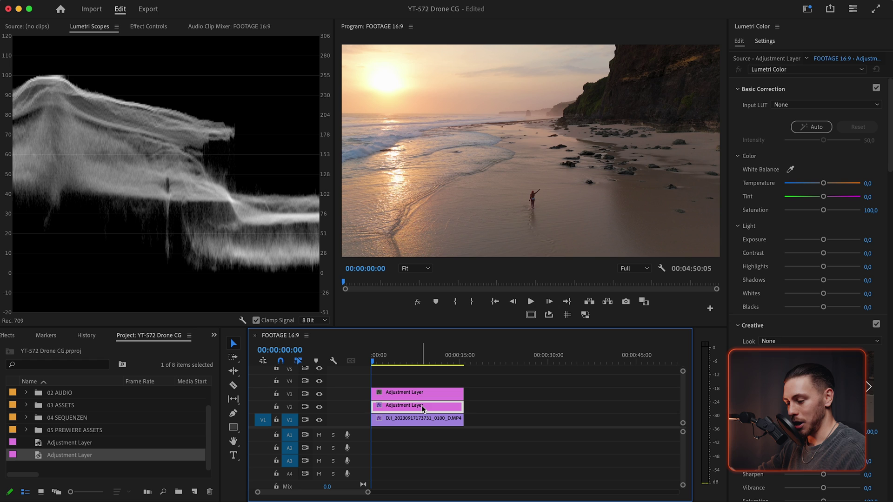
pyautogui.click(423, 396)
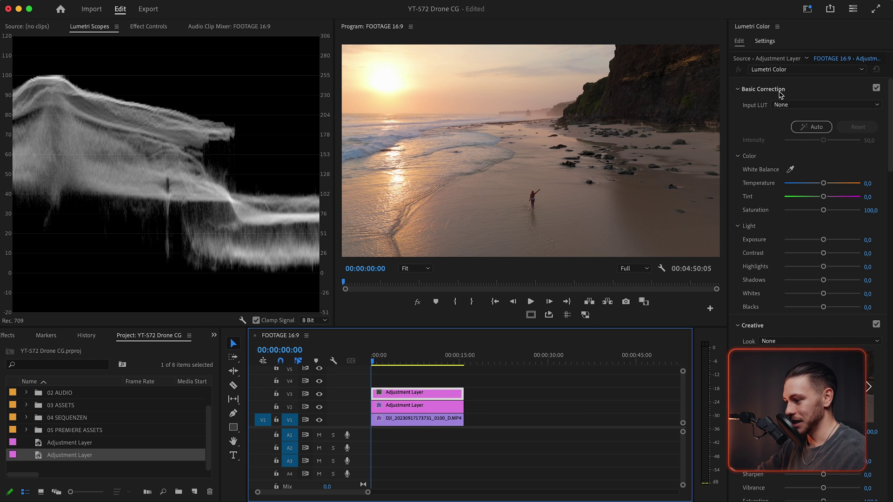
# - Set Blacks to -2,7, raise Whites to 43,2, reset Highlights and boost Saturation to 125,7
pyautogui.click(768, 92)
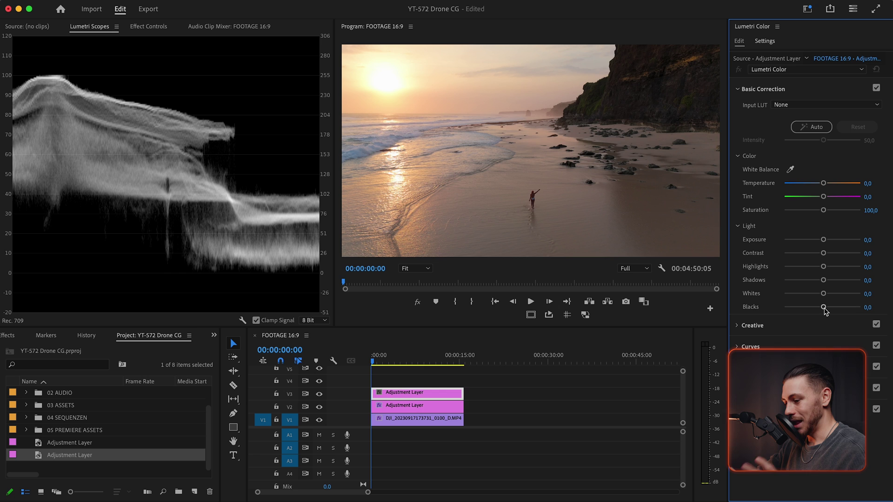
pyautogui.moveTo(824, 309); pyautogui.dragTo(822, 311)
pyautogui.doubleClick(822, 308)
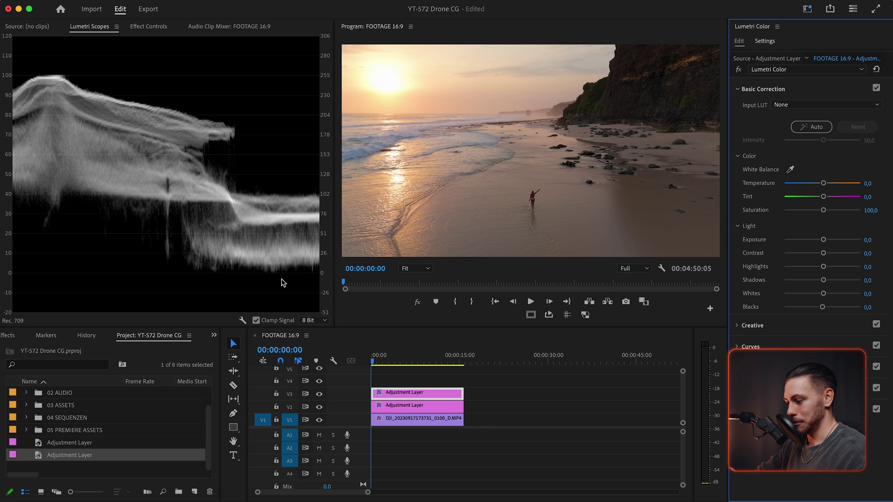
pyautogui.moveTo(822, 307); pyautogui.dragTo(828, 294)
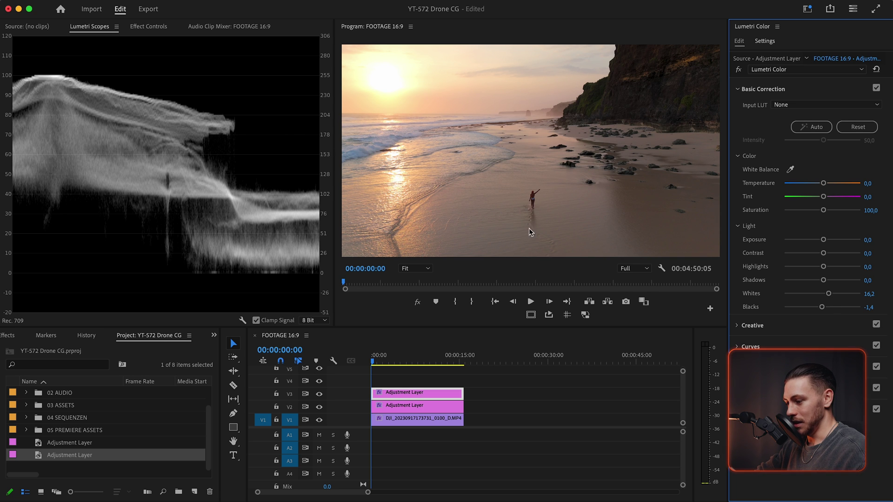
pyautogui.moveTo(828, 294); pyautogui.dragTo(799, 281)
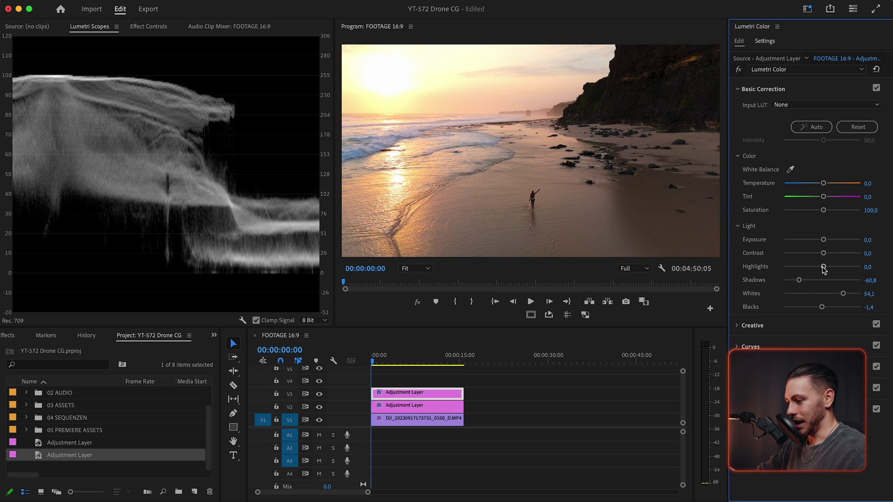
pyautogui.moveTo(823, 268)
pyautogui.mouseDown()
pyautogui.moveTo(806, 269)
pyautogui.moveTo(825, 253)
pyautogui.mouseUp()
pyautogui.doubleClick(807, 267)
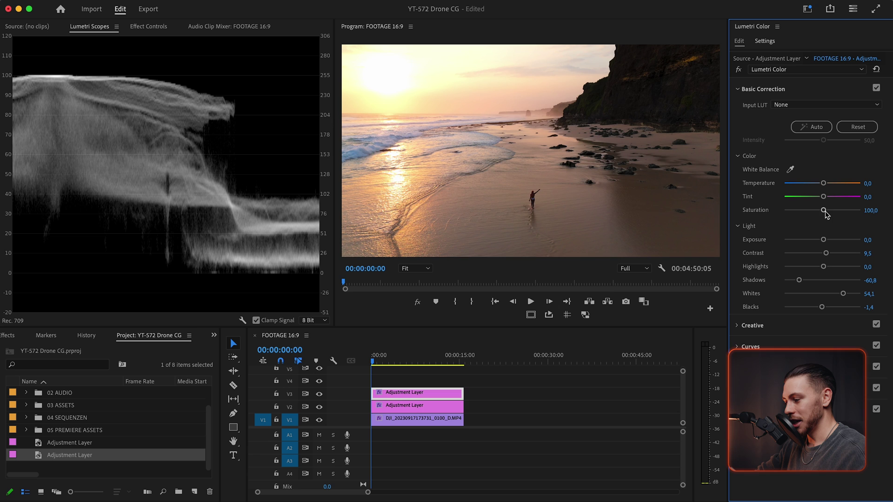
pyautogui.moveTo(824, 211); pyautogui.dragTo(827, 215)
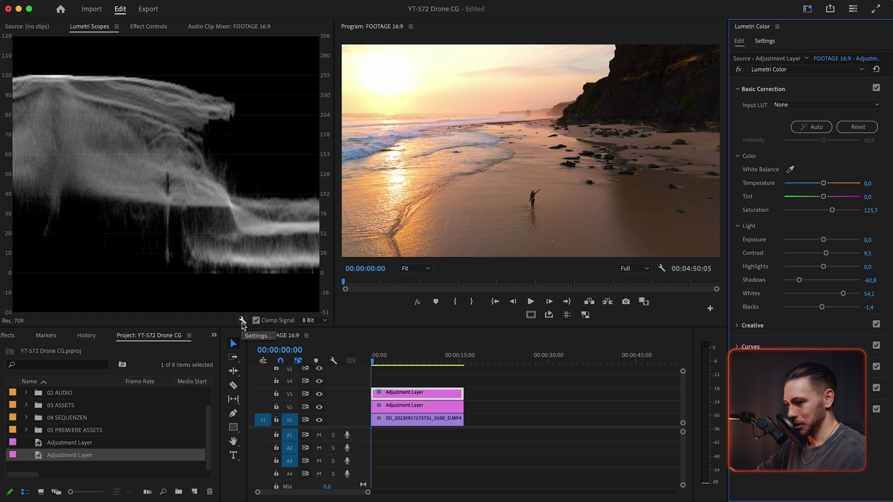
# - Add an RGB parade beside the luma waveform, nudge Temperature slightly cooler, and deselect the clip
pyautogui.click(242, 321)
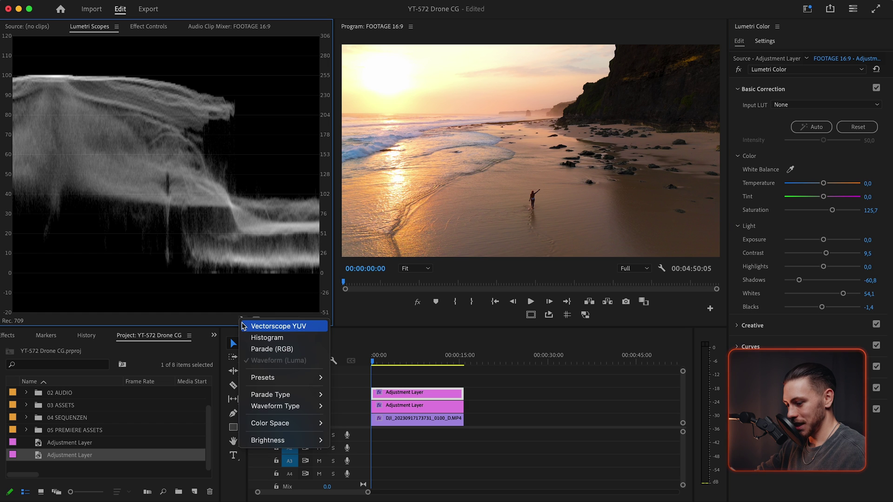
pyautogui.click(269, 350)
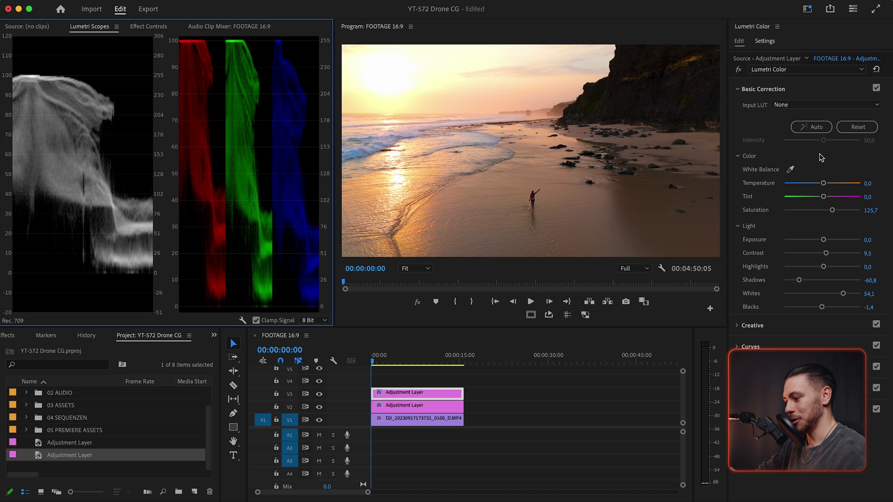
pyautogui.moveTo(823, 183)
pyautogui.mouseDown()
pyautogui.moveTo(813, 187)
pyautogui.moveTo(825, 186)
pyautogui.mouseUp()
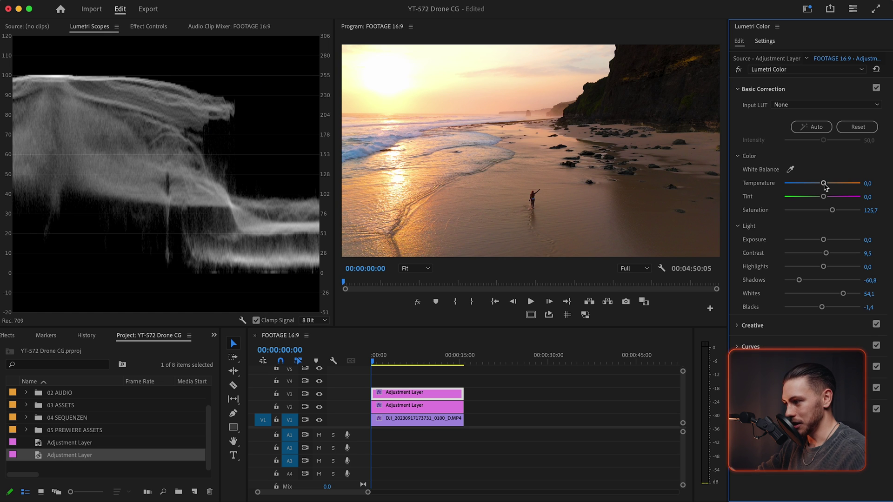
pyautogui.click(554, 397)
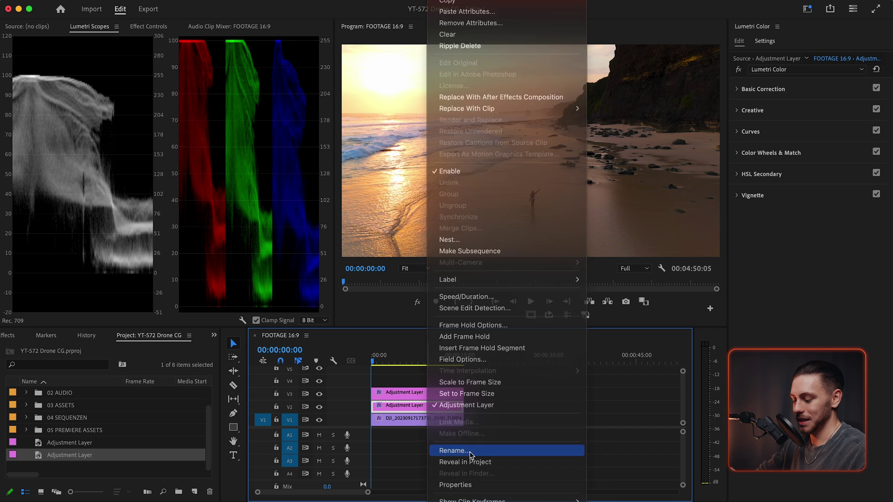
# - Rename the V2 adjustment layer COLOR CONVERSION and the V3 layer COLOR CORRECTION
pyautogui.click(460, 450)
pyautogui.write('COLOR CONVERSION')
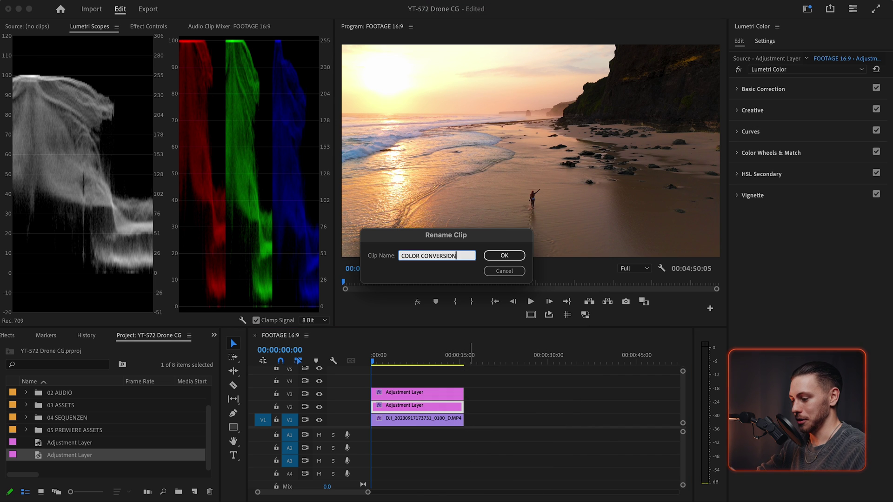
pyautogui.press('Return')
pyautogui.rightClick(424, 392)
pyautogui.click(472, 450)
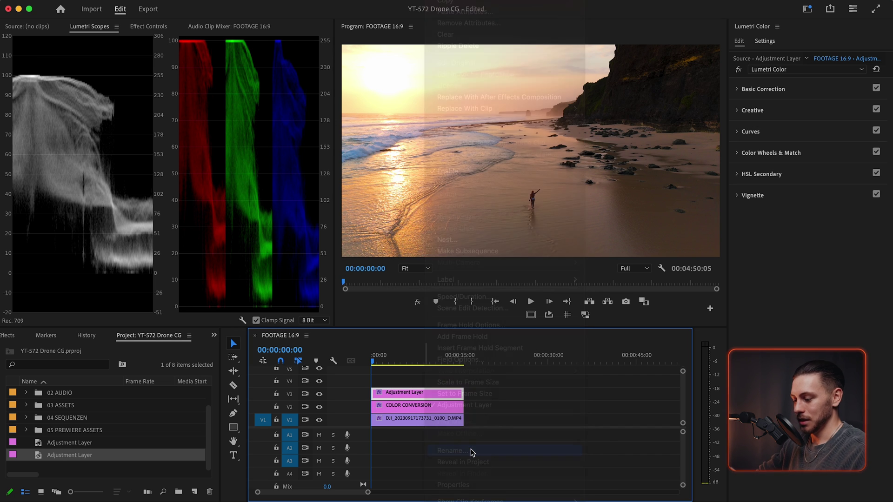
pyautogui.write('COLOR VORRE')
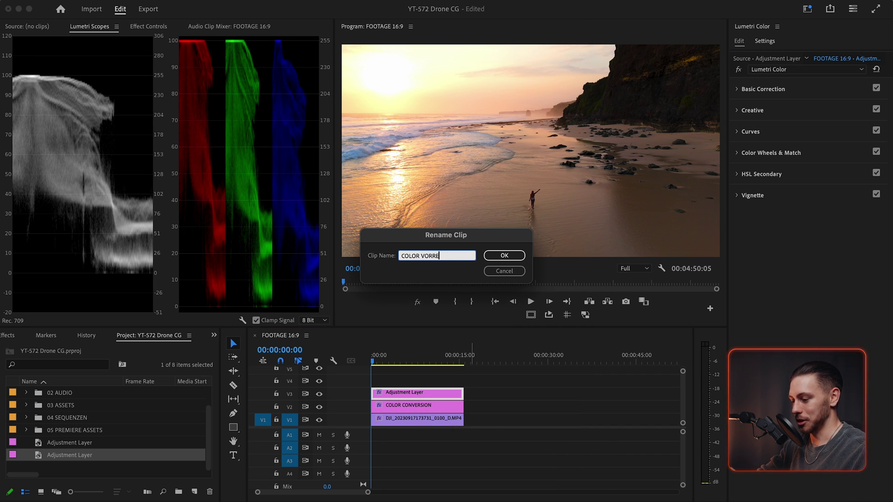
pyautogui.press('BackSpace')
pyautogui.press('BackSpace')
pyautogui.press('BackSpace')
pyautogui.press('BackSpace')
pyautogui.press('BackSpace')
pyautogui.write('CORRECTION')
pyautogui.press('Return')
pyautogui.click(521, 404)
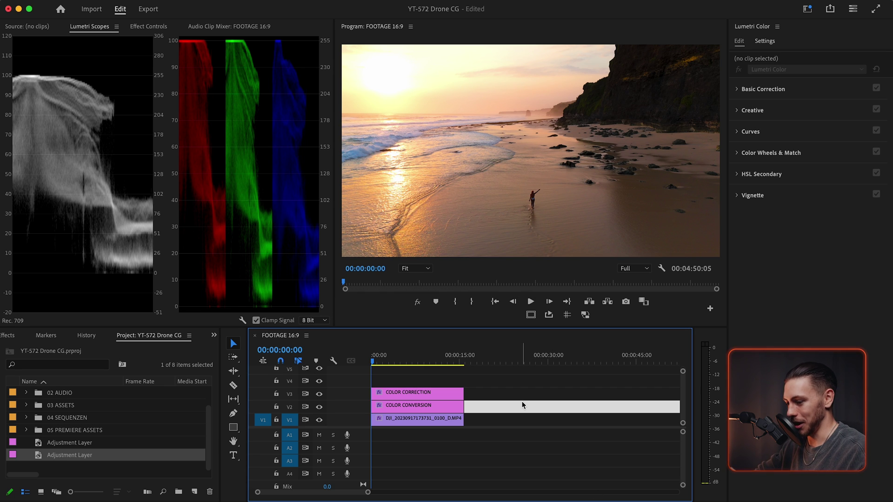
# - Place another adjustment layer on V4 at the start and name it COLOR GRADING
pyautogui.click(39, 457)
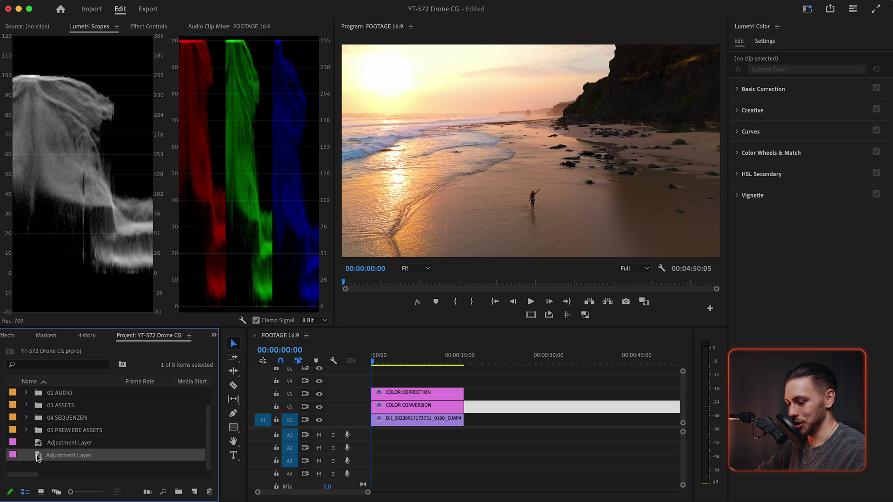
pyautogui.moveTo(39, 457); pyautogui.dragTo(463, 380)
pyautogui.click(442, 379)
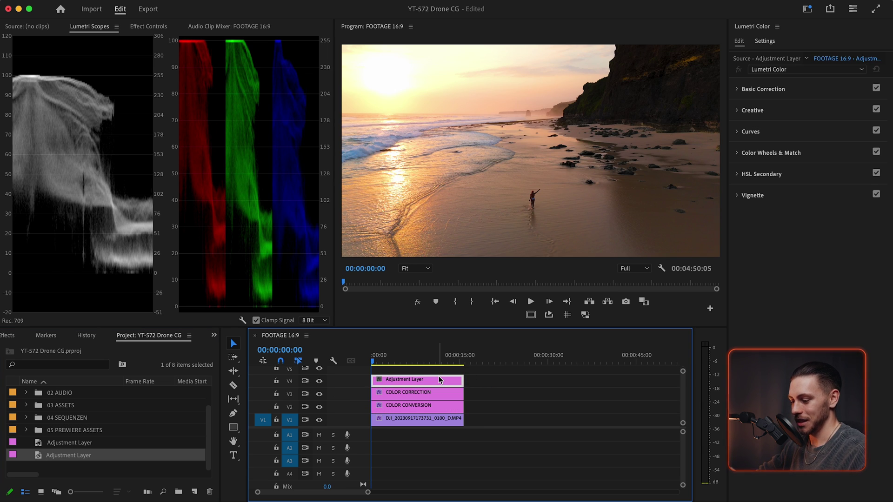
pyautogui.rightClick(439, 380)
pyautogui.click(456, 462)
pyautogui.write('COLOR GRA')
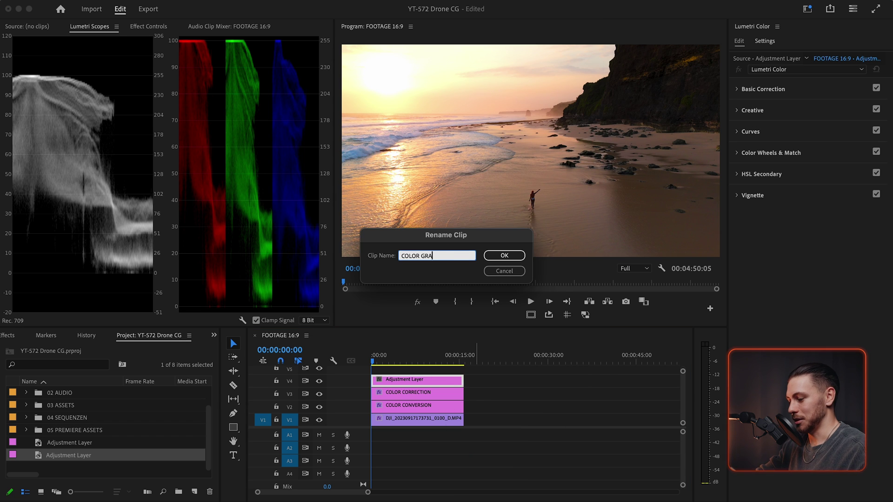
pyautogui.write('DING')
pyautogui.press('Return')
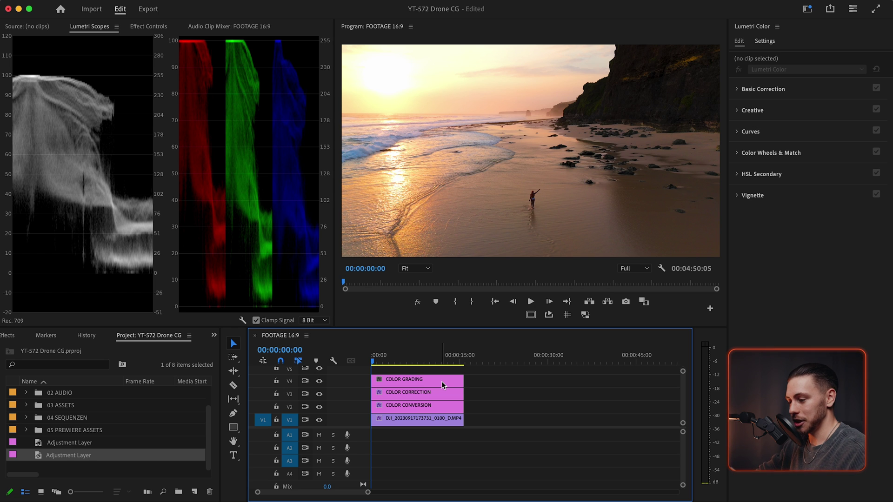
# - Select COLOR GRADING and preview the SL MATRIX MARS look, then set Look back to None
pyautogui.click(765, 110)
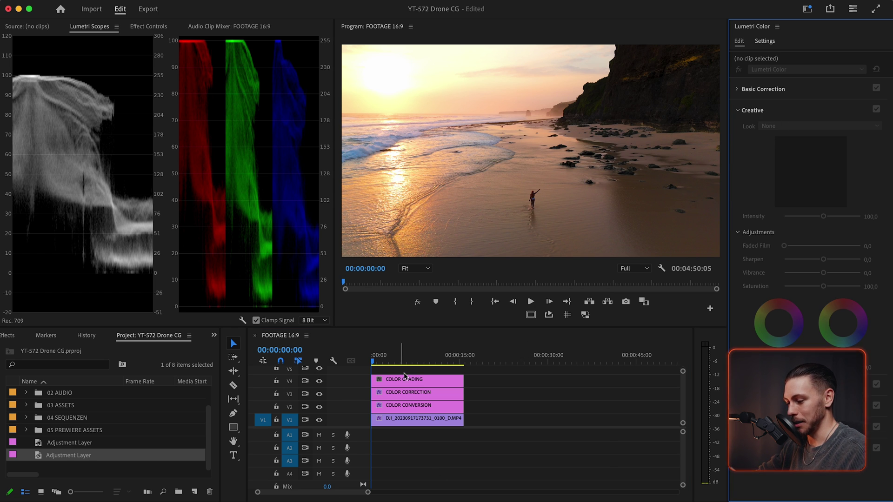
pyautogui.click(403, 377)
pyautogui.click(770, 126)
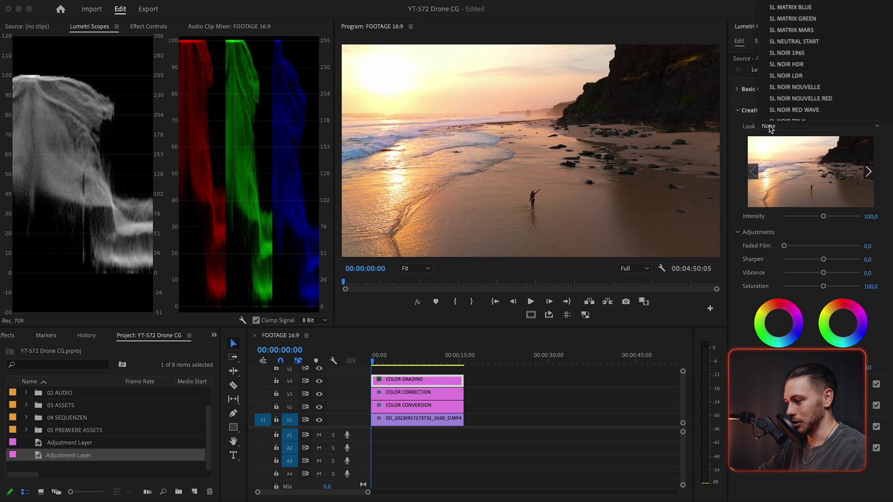
pyautogui.click(792, 30)
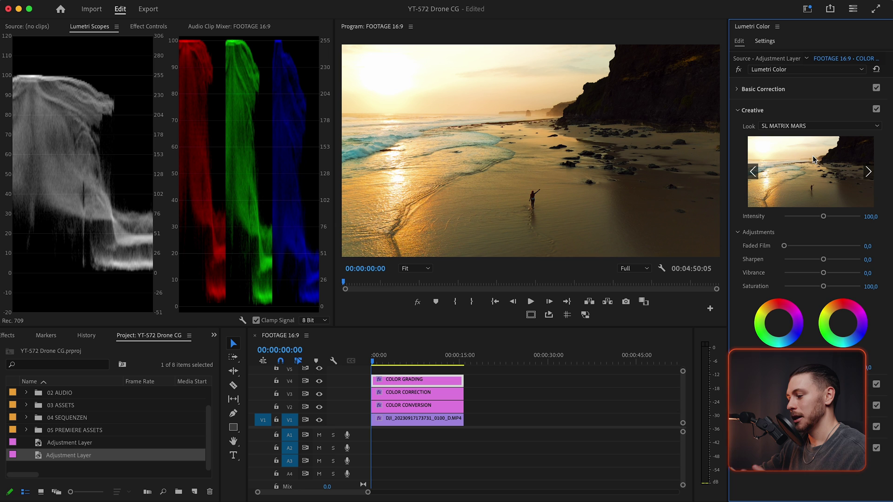
pyautogui.click(815, 130)
pyautogui.click(787, 128)
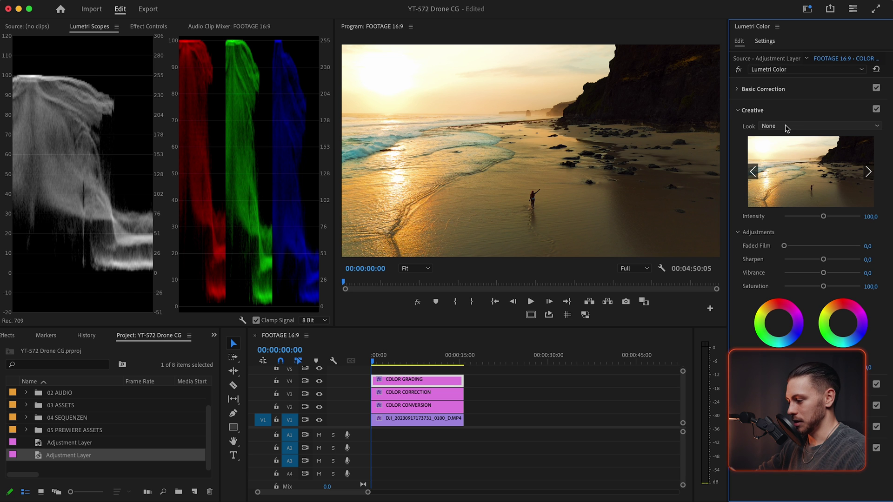
# - Load MD 01 - SIGNATURE.cube as the Creative Look and lower its Intensity to about half
pyautogui.click(786, 128)
pyautogui.click(786, 136)
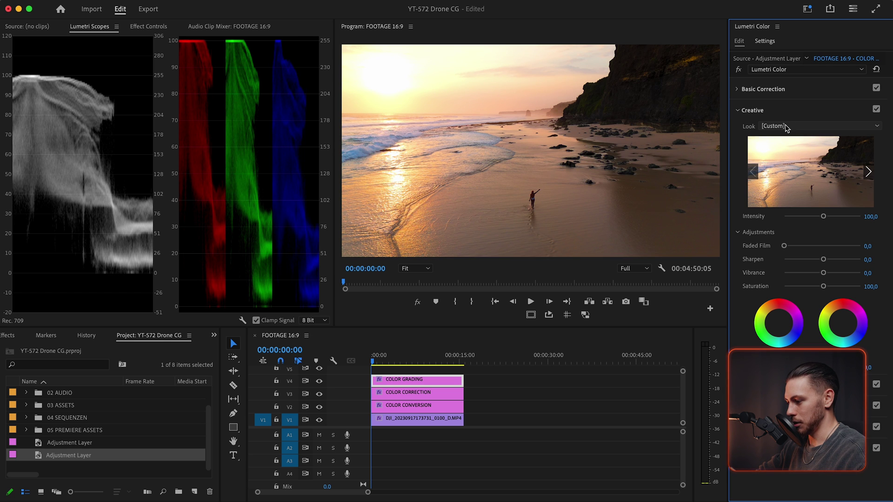
pyautogui.click(387, 112)
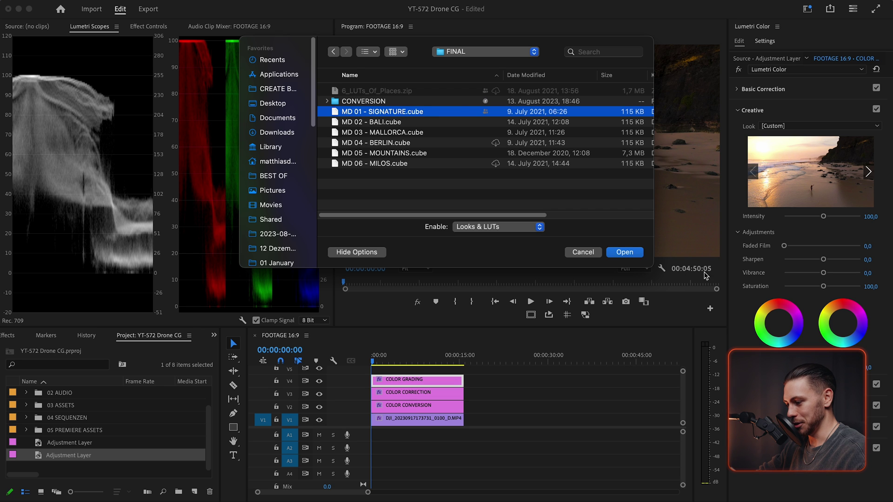
pyautogui.click(624, 252)
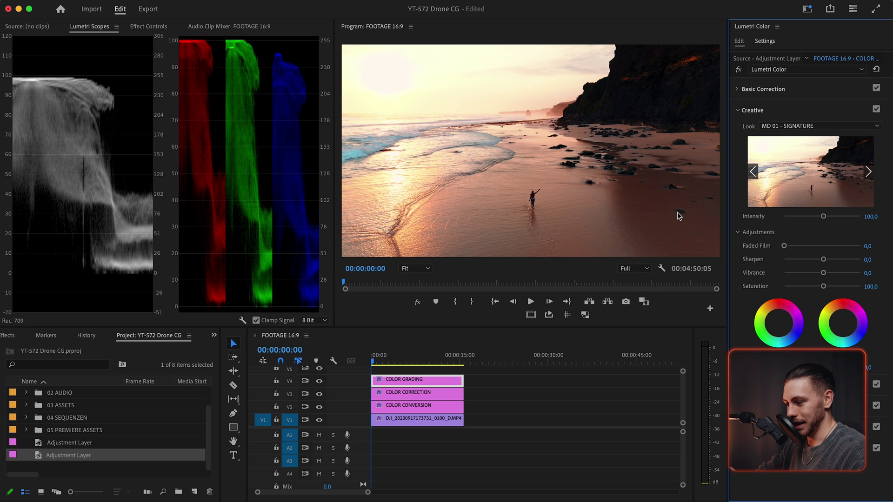
pyautogui.moveTo(822, 217); pyautogui.dragTo(802, 218)
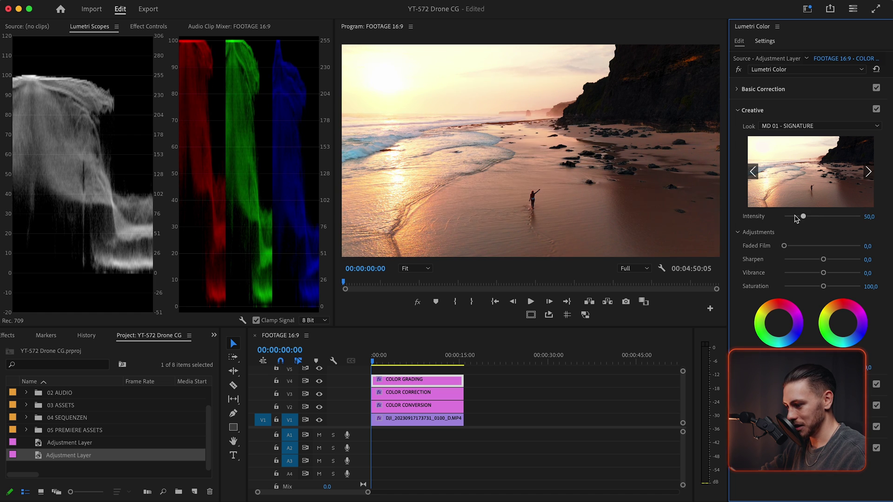
# - Select COLOR CORRECTION, expand Basic Correction, then select the COLOR GRADING layer
pyautogui.click(437, 395)
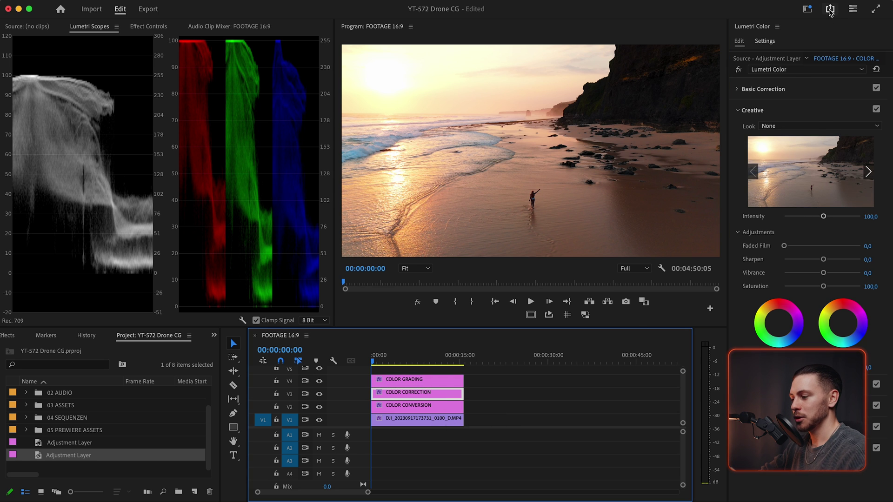
pyautogui.click(783, 89)
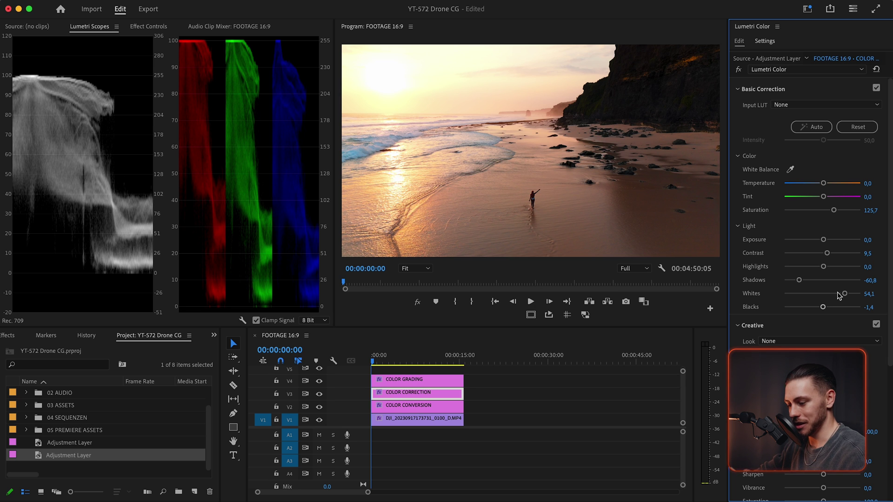
pyautogui.click(400, 381)
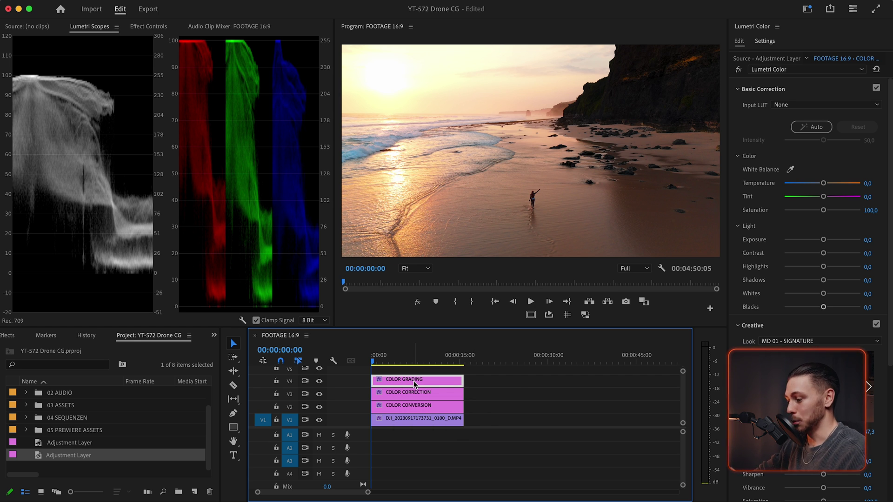
# - Reset COLOR GRADING's colour settings and push the Highlights color wheel toward pinkish red
pyautogui.click(876, 70)
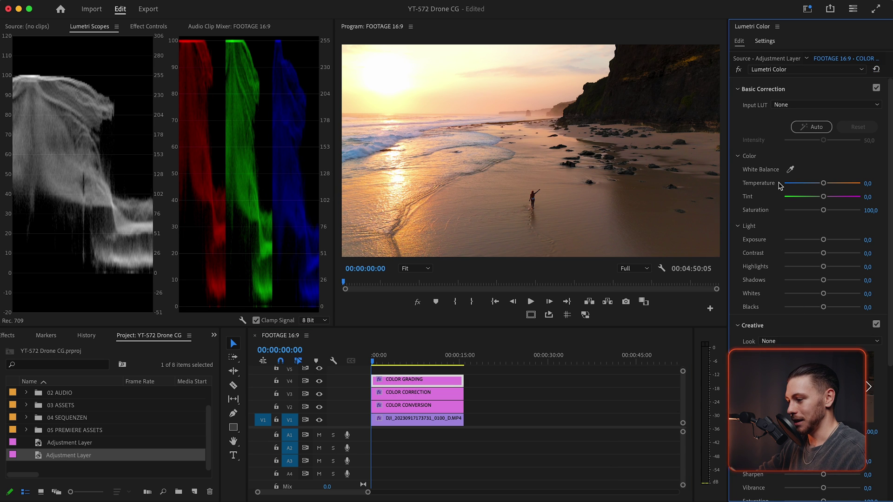
pyautogui.click(774, 91)
pyautogui.click(756, 111)
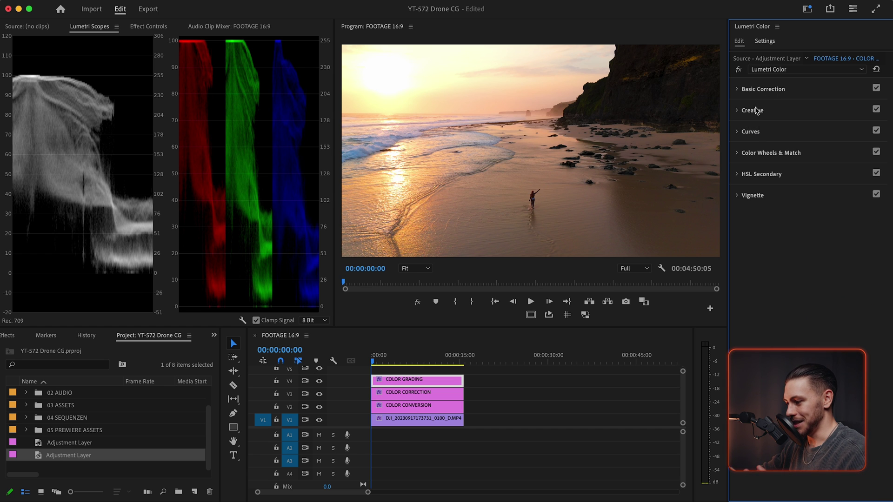
pyautogui.click(766, 152)
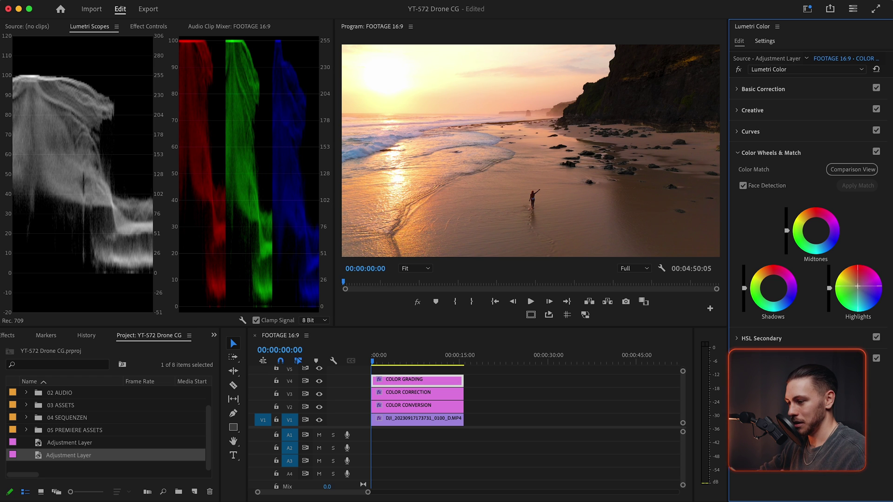
pyautogui.moveTo(856, 284); pyautogui.dragTo(856, 280)
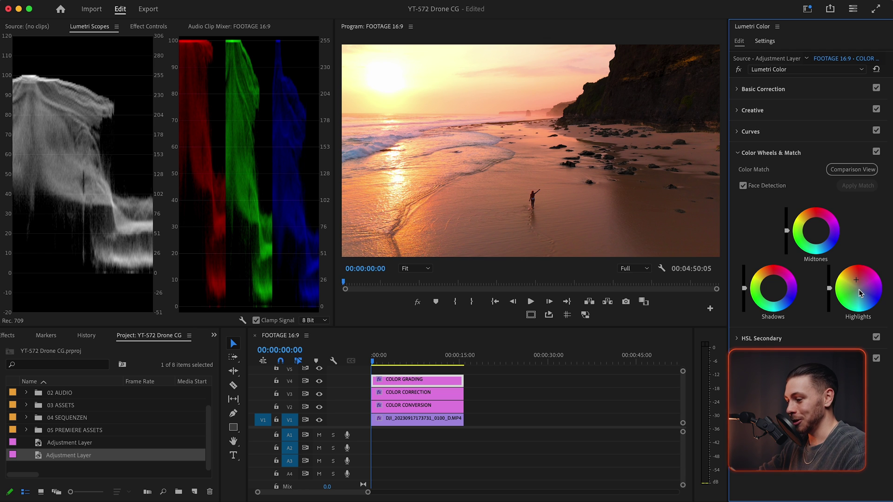
pyautogui.doubleClick(861, 296)
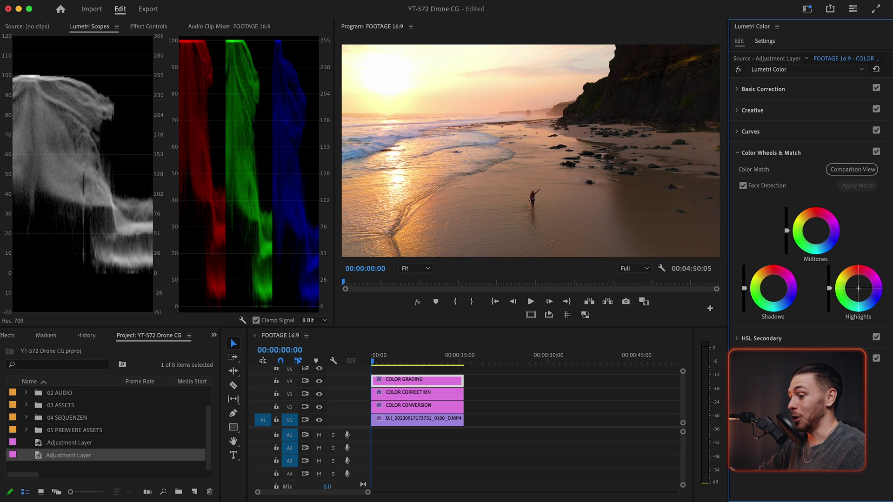
pyautogui.moveTo(857, 287); pyautogui.dragTo(856, 281)
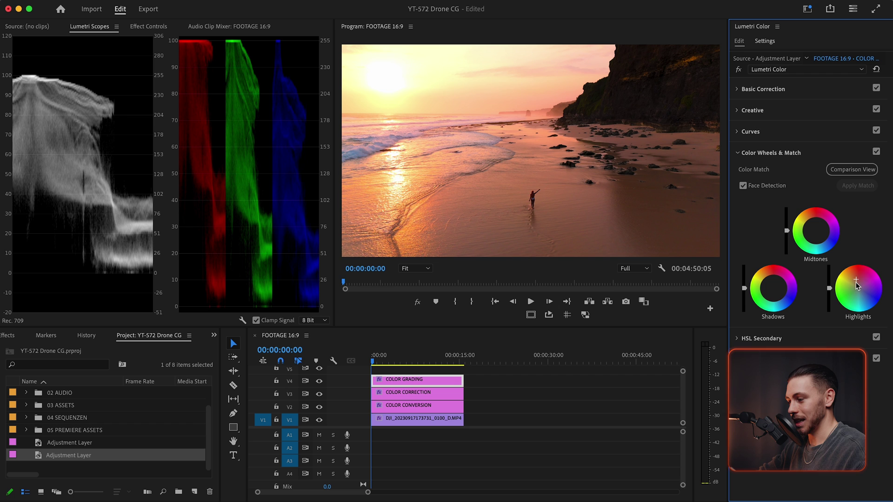
# - Add a point on the Luma vs Sat curve and pull the darkest tones' saturation down
pyautogui.click(749, 131)
pyautogui.scroll(-6, 771, 230)
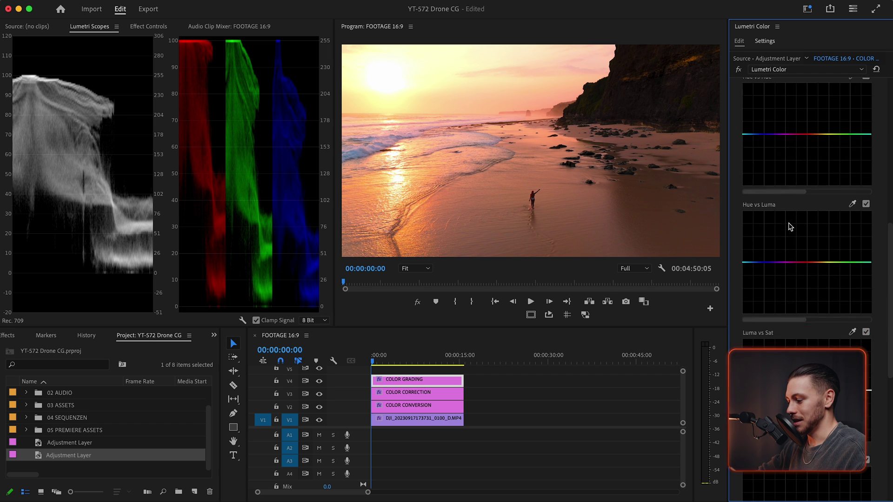
pyautogui.scroll(-4, 790, 227)
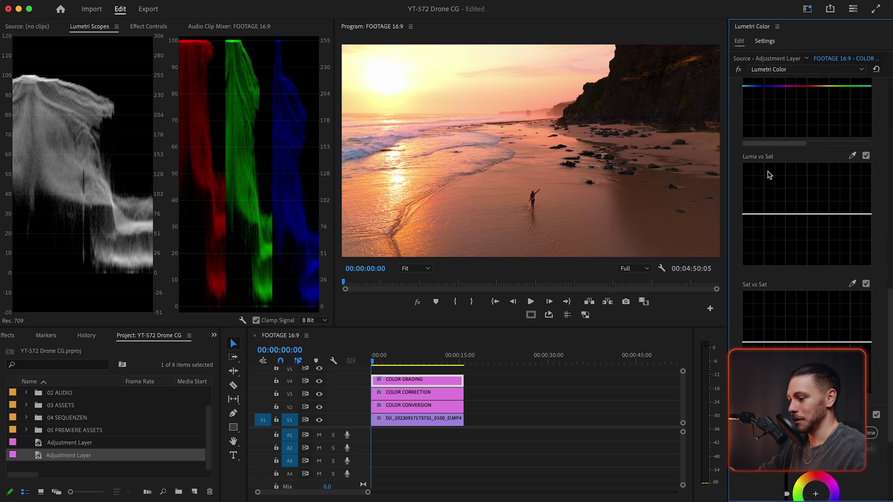
pyautogui.scroll(3, 762, 186)
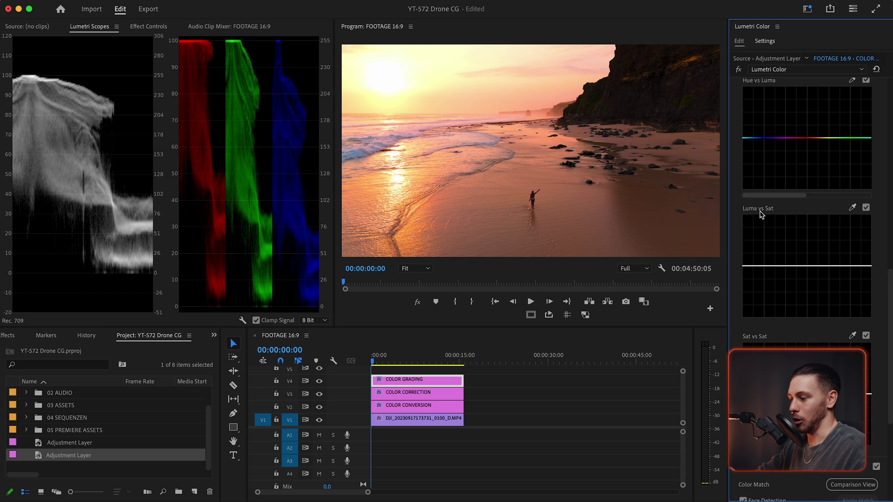
pyautogui.scroll(-3, 761, 214)
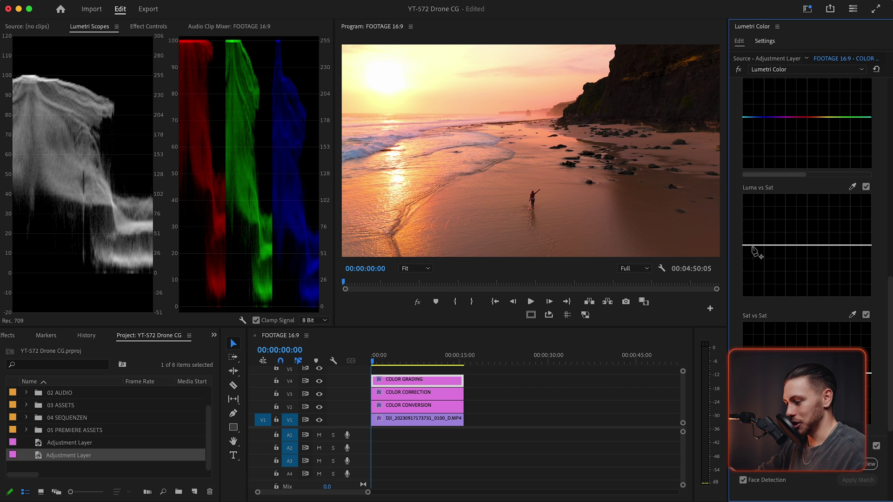
pyautogui.click(775, 245)
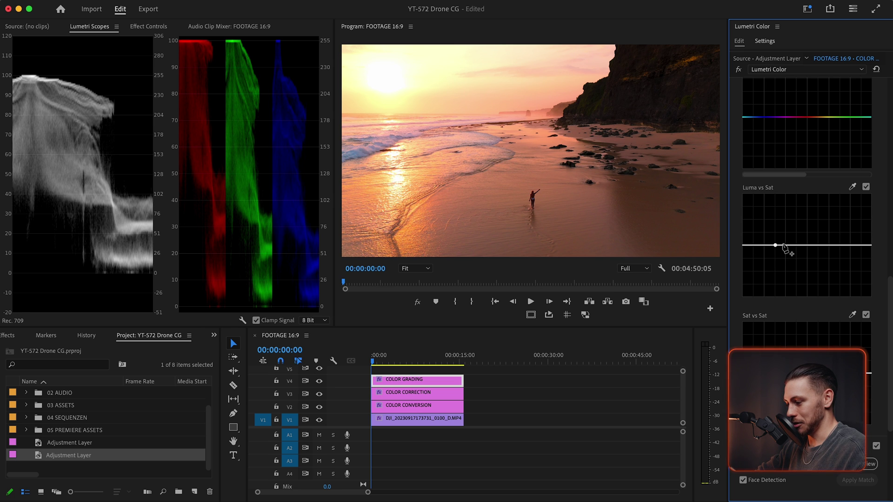
pyautogui.moveTo(745, 245); pyautogui.dragTo(743, 296)
# - Magnify the program view to 150% and toggle the Luma vs Sat curve to compare
pyautogui.click(410, 269)
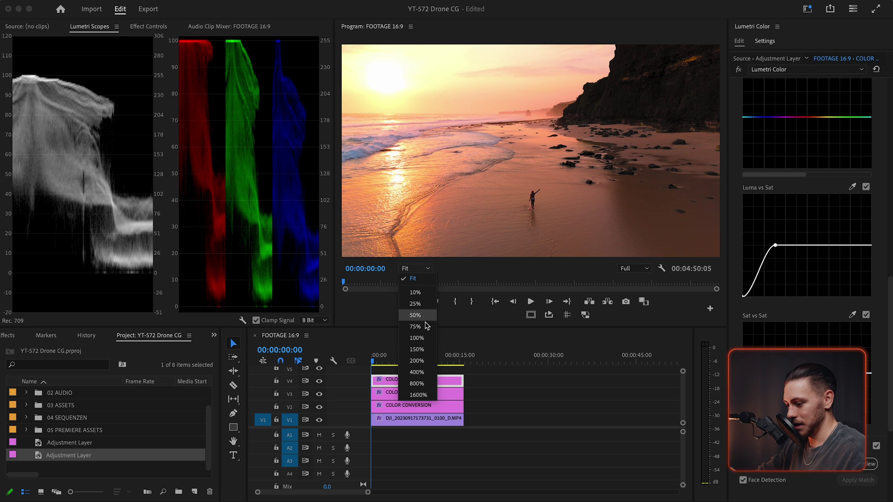
pyautogui.click(418, 350)
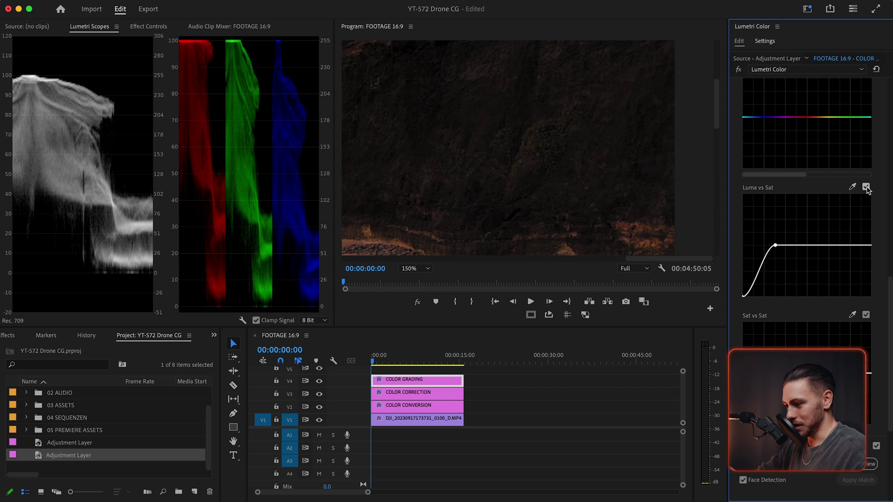
pyautogui.click(866, 187)
pyautogui.click(865, 187)
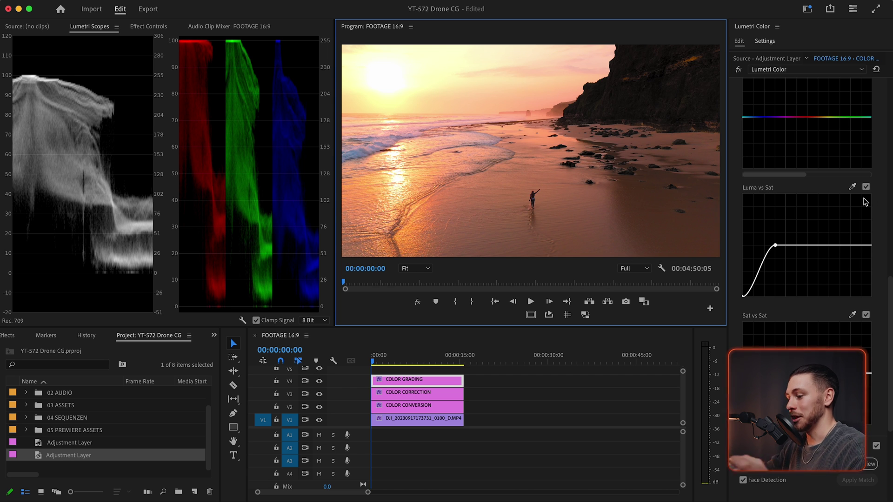
# - Sample a hue on the Hue vs Sat curve, pull its point down, then widen the desaturated band
pyautogui.scroll(6, 865, 201)
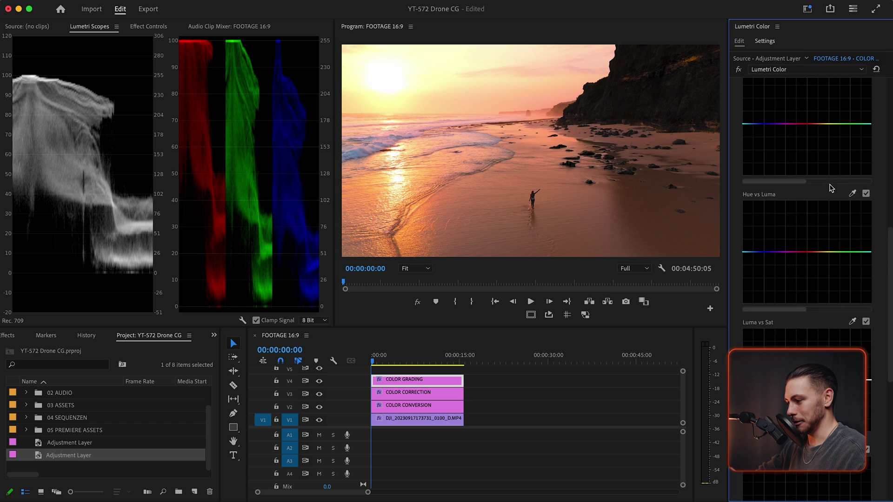
pyautogui.scroll(2, 831, 188)
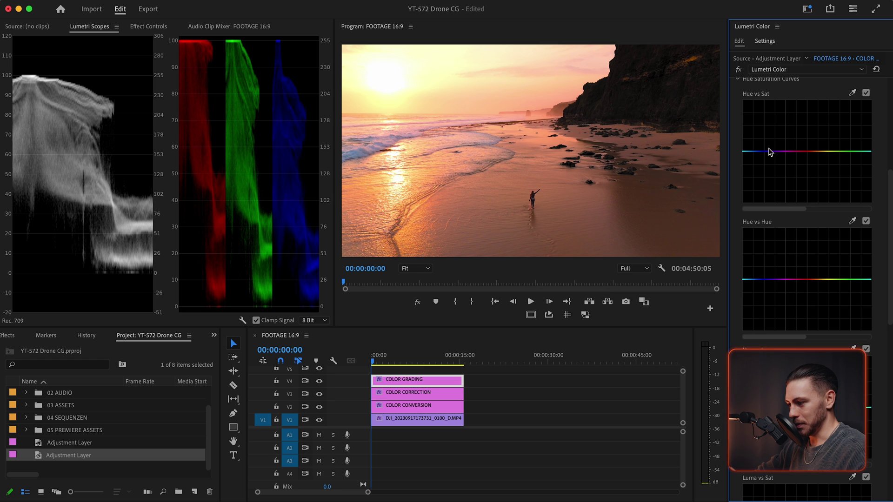
pyautogui.scroll(1, 819, 154)
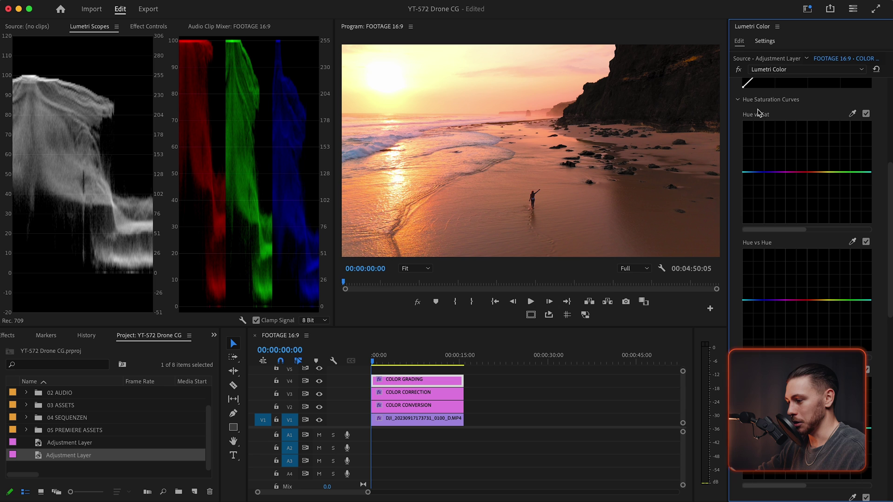
pyautogui.click(853, 113)
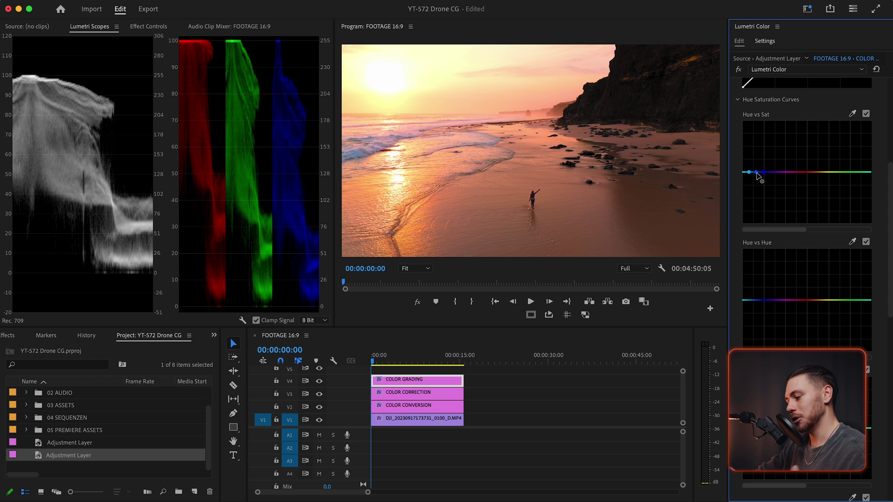
pyautogui.moveTo(757, 175); pyautogui.dragTo(756, 199)
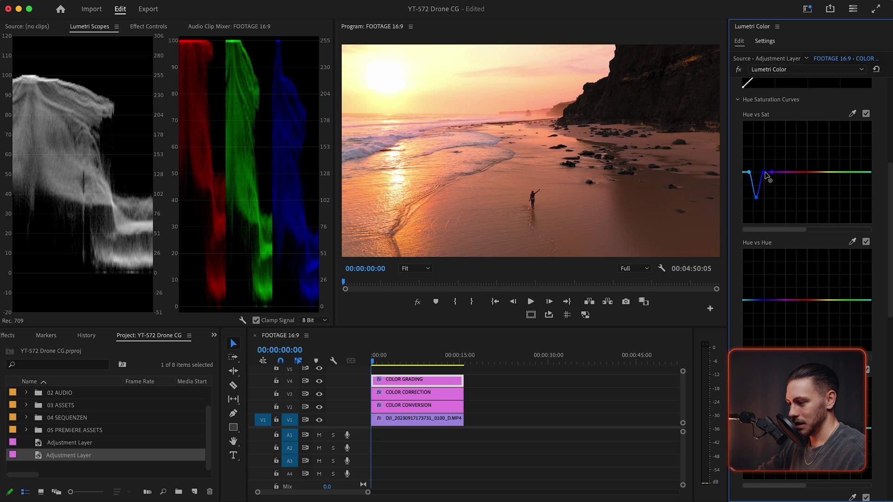
pyautogui.moveTo(764, 173); pyautogui.dragTo(763, 193)
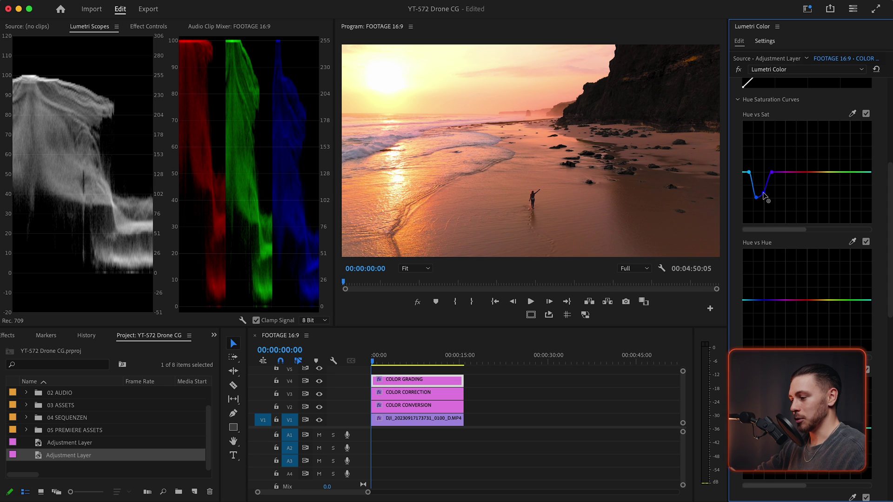
pyautogui.scroll(-5, 772, 198)
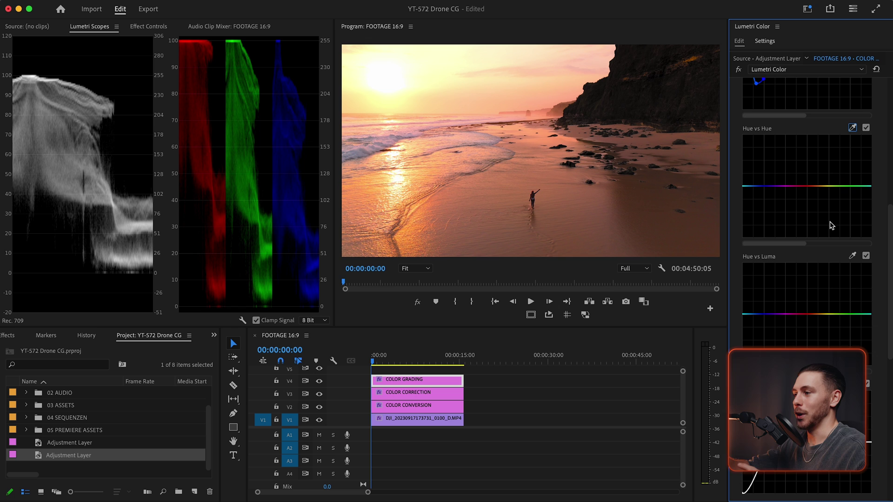
pyautogui.scroll(4, 832, 225)
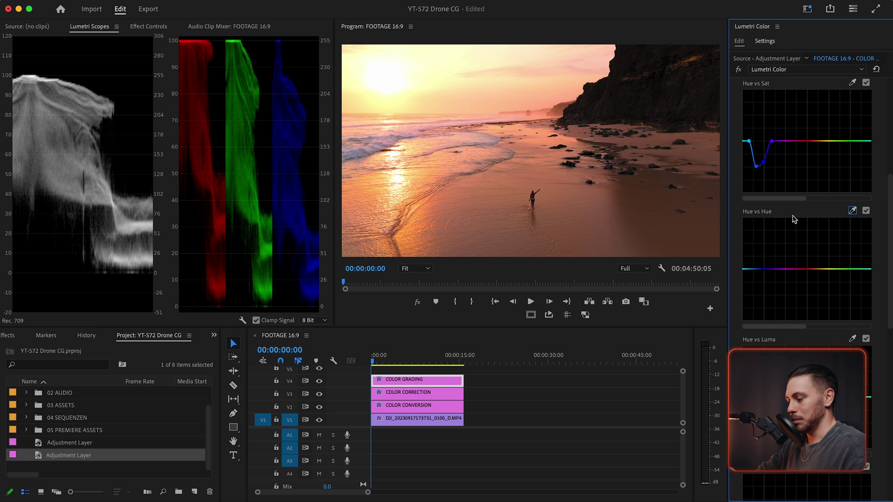
pyautogui.scroll(2, 794, 220)
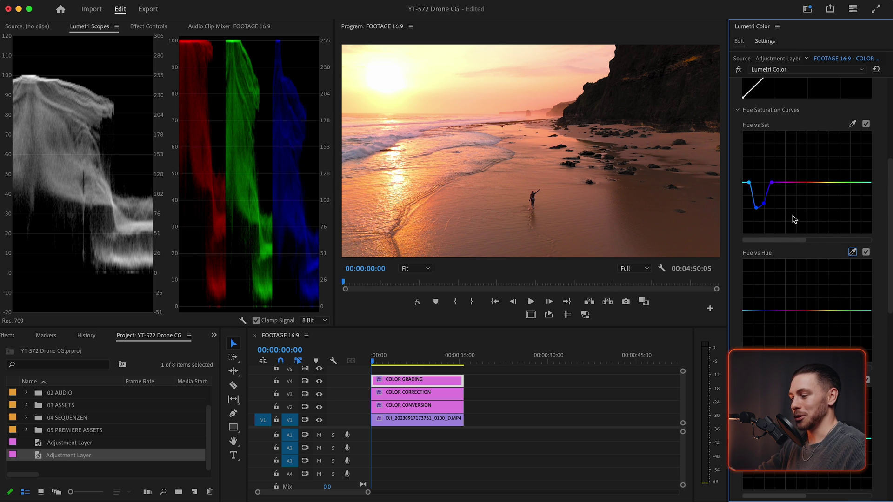
pyautogui.scroll(-6, 793, 247)
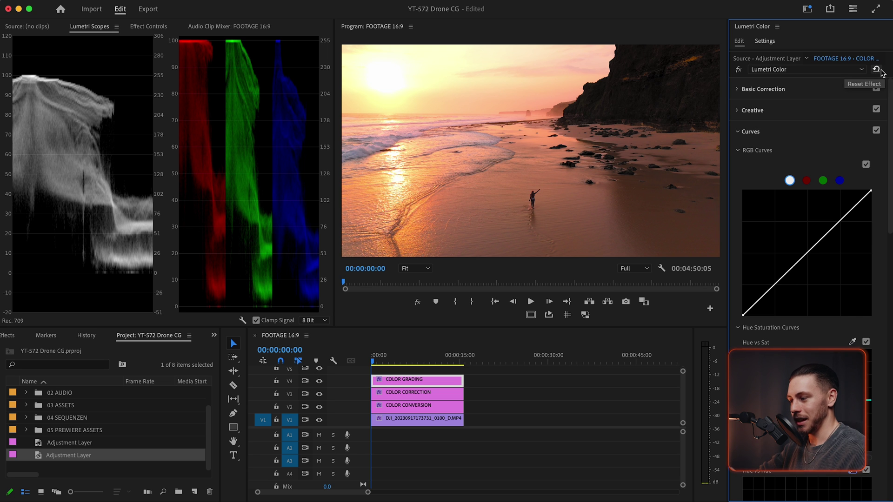
# - Reset the COLOR GRADING grade, load MD 01 - SIGNATURE.cube as the Creative look, and select the three adjustment layers
pyautogui.click(876, 69)
pyautogui.click(751, 110)
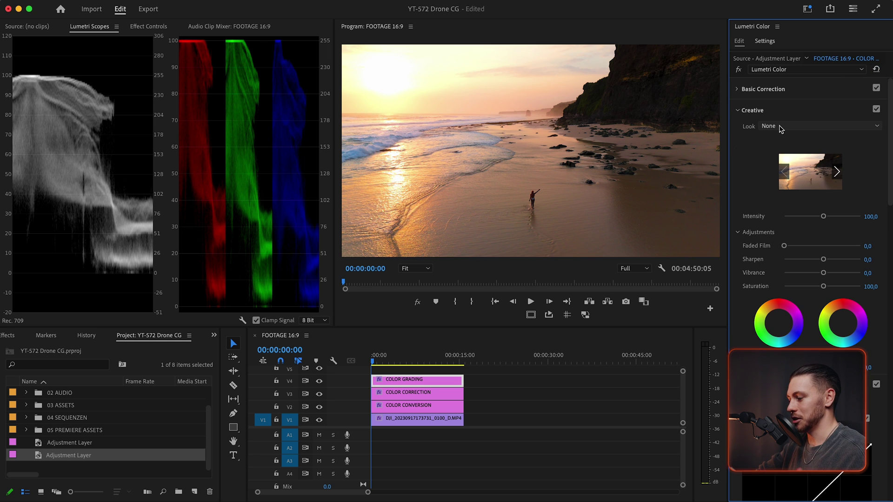
pyautogui.click(781, 127)
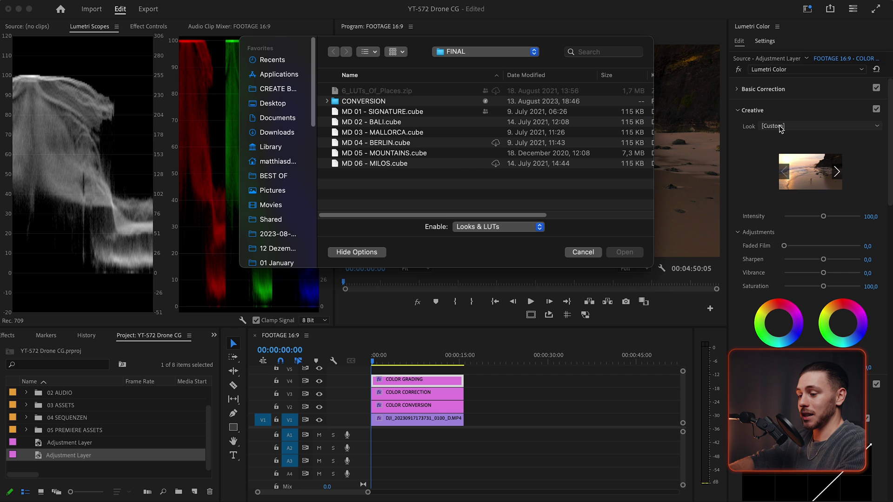
pyautogui.click(412, 113)
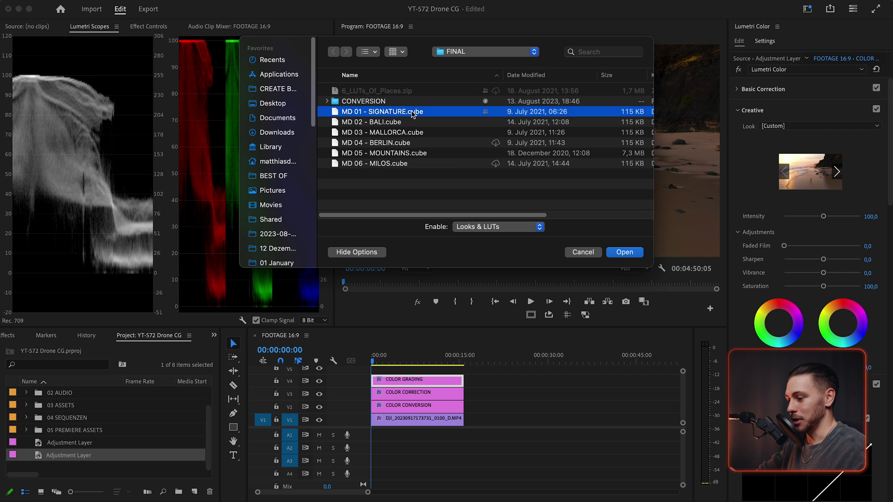
pyautogui.doubleClick(412, 112)
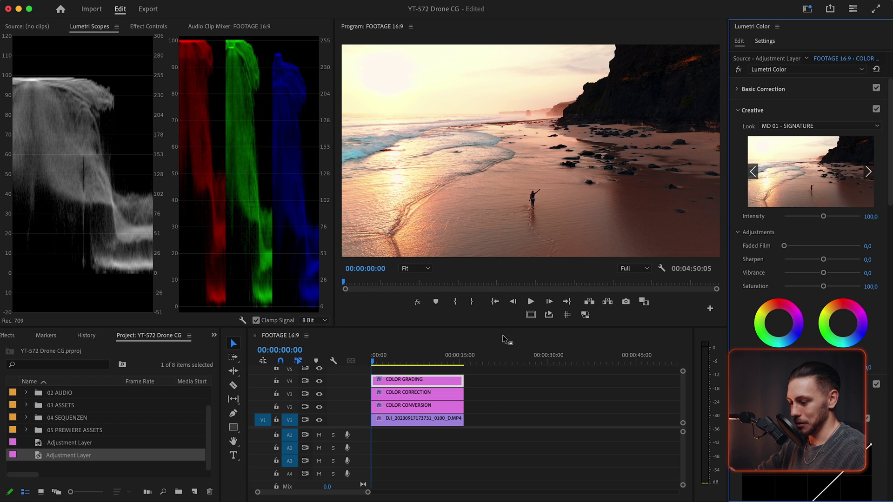
pyautogui.moveTo(509, 374); pyautogui.dragTo(437, 410)
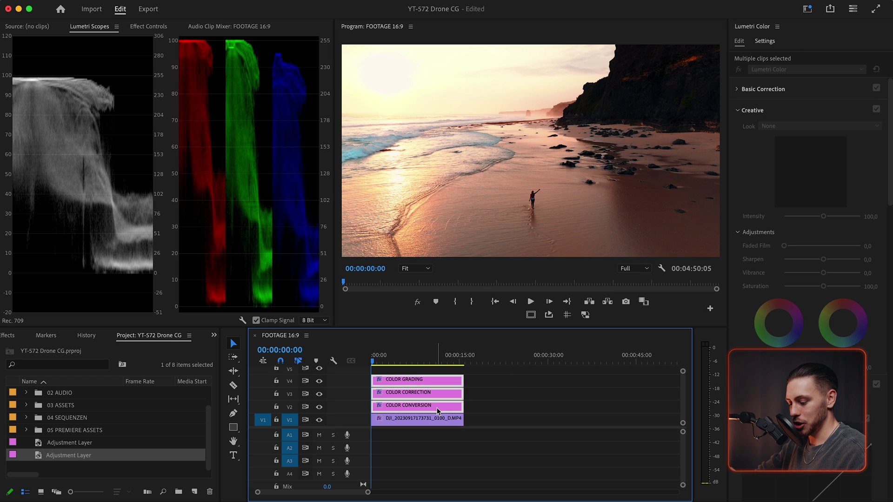
# - Toggle the three grading layers off and on with Shift+E to compare, then move them up one track
pyautogui.hotkey('shift', 'e')
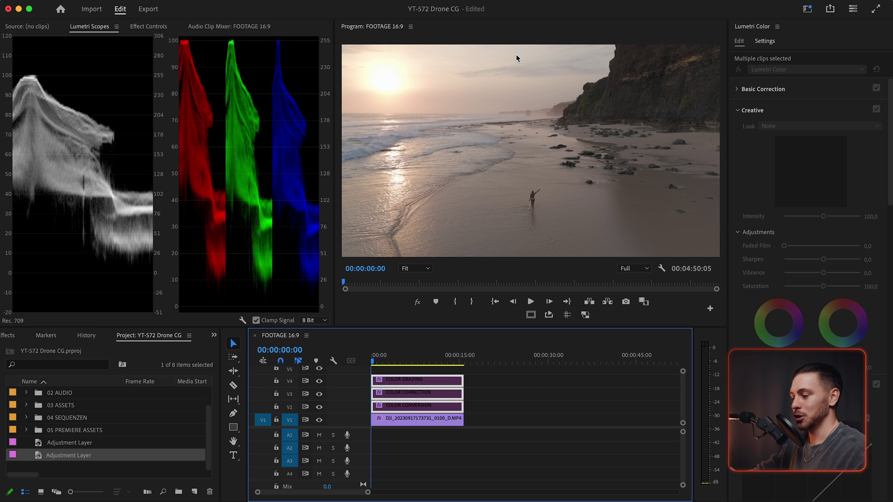
pyautogui.hotkey('shift', 'e')
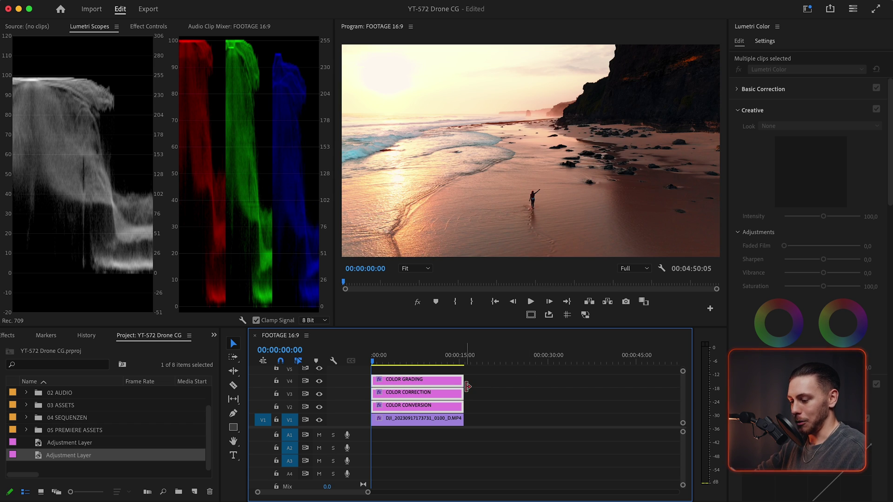
pyautogui.hotkey('alt', 'Up')
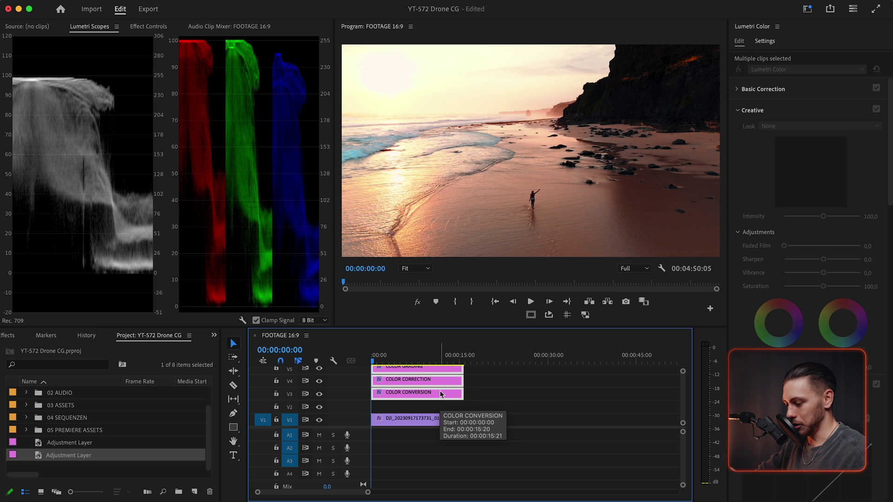
# - Place a new adjustment layer on V2 and begin renaming it
pyautogui.click(441, 407)
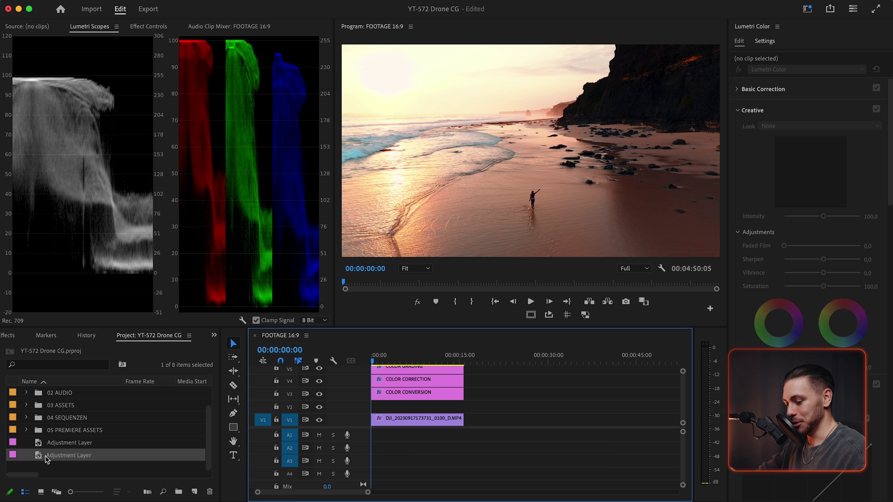
pyautogui.moveTo(46, 459); pyautogui.dragTo(463, 408)
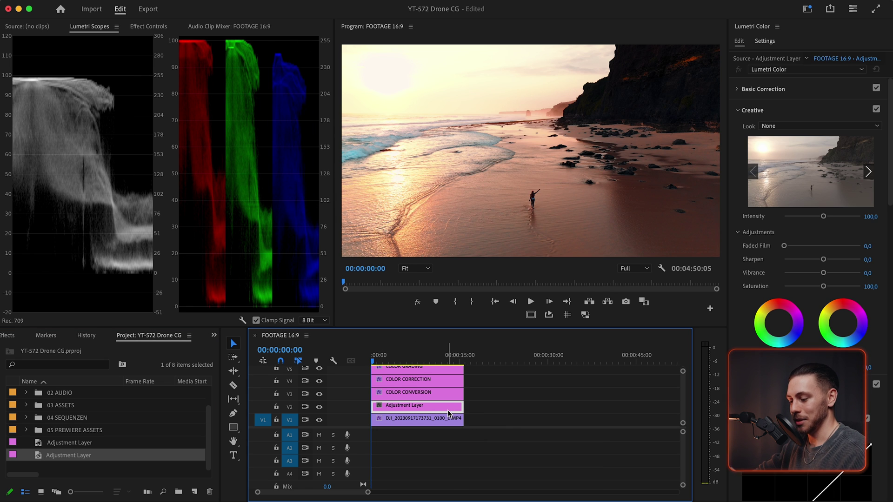
pyautogui.rightClick(400, 407)
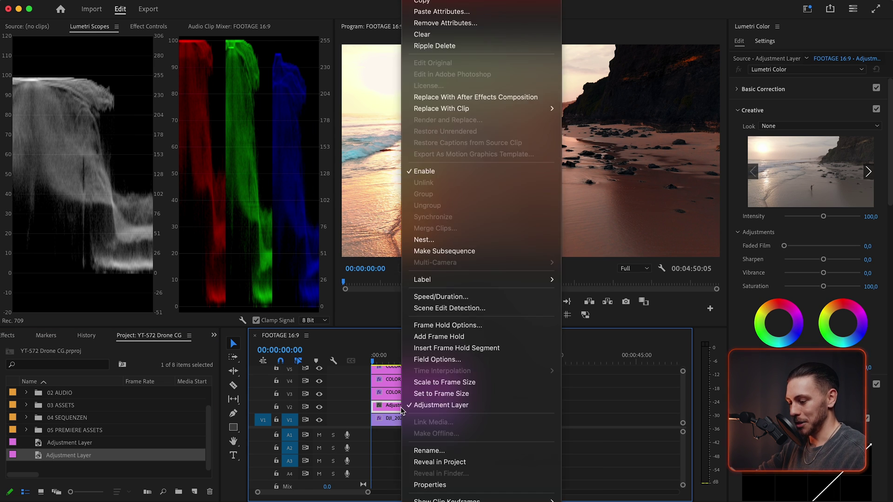
pyautogui.click(429, 450)
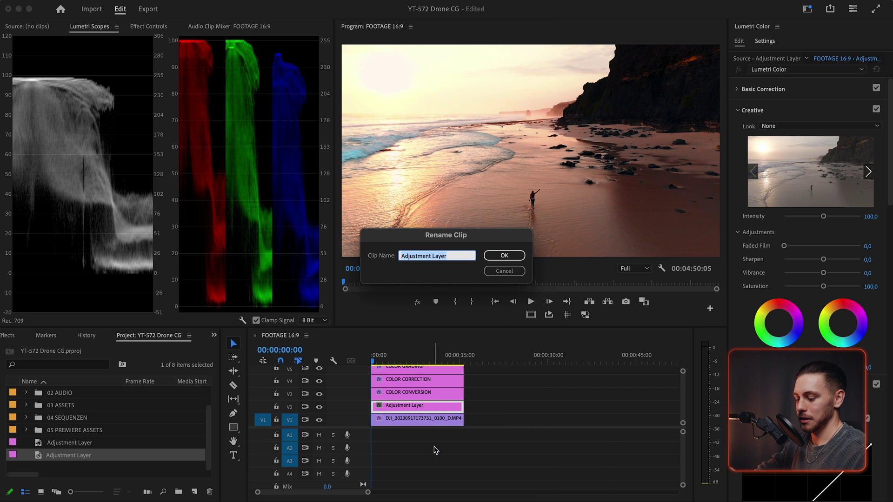
# - Name the new layer SKY FIX and add a Lumetri Color effect to it
pyautogui.write('SKY FIX')
pyautogui.press('Return')
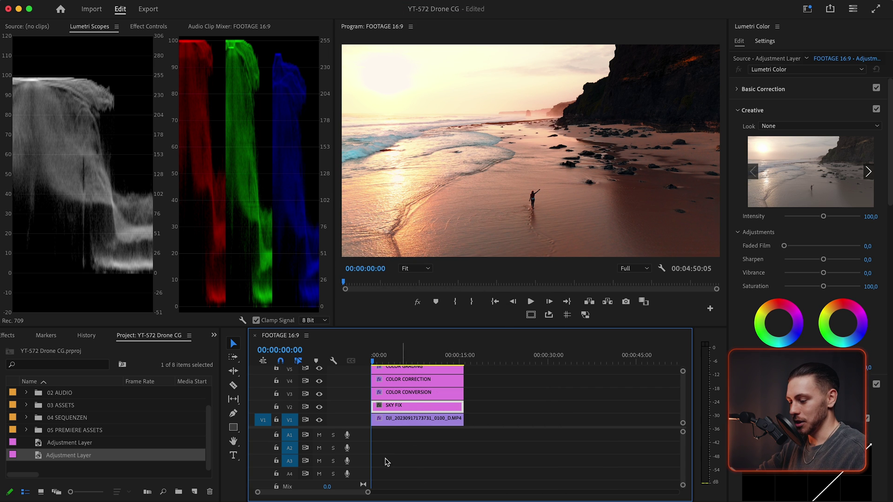
pyautogui.click(409, 405)
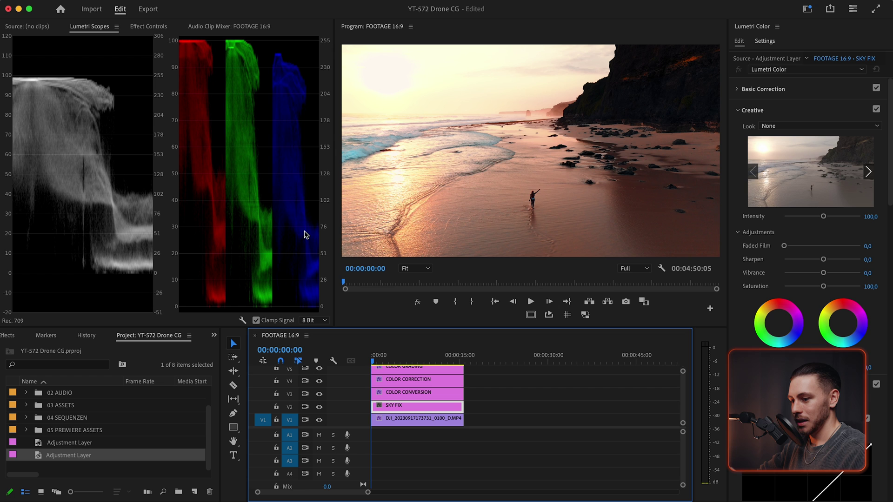
pyautogui.click(150, 26)
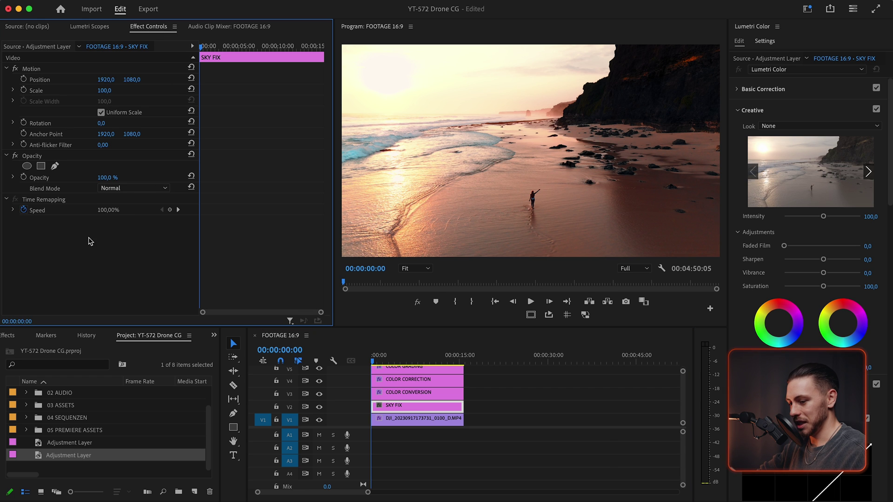
pyautogui.click(786, 69)
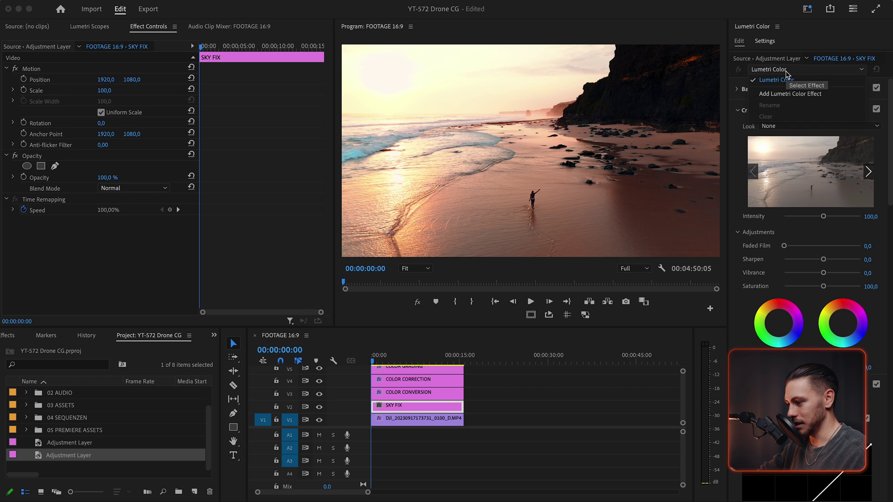
pyautogui.click(790, 93)
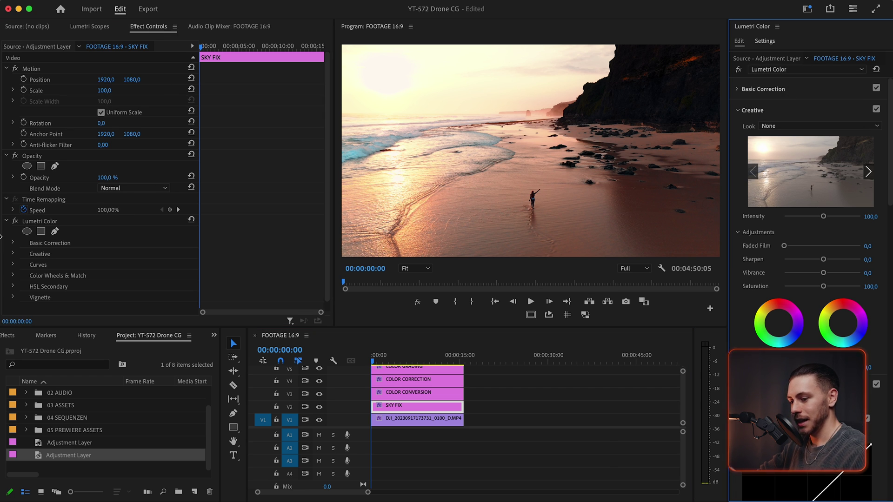
# - Set the monitor zoom to 25%, jump to the clip end, and create a free-draw mask
pyautogui.click(55, 232)
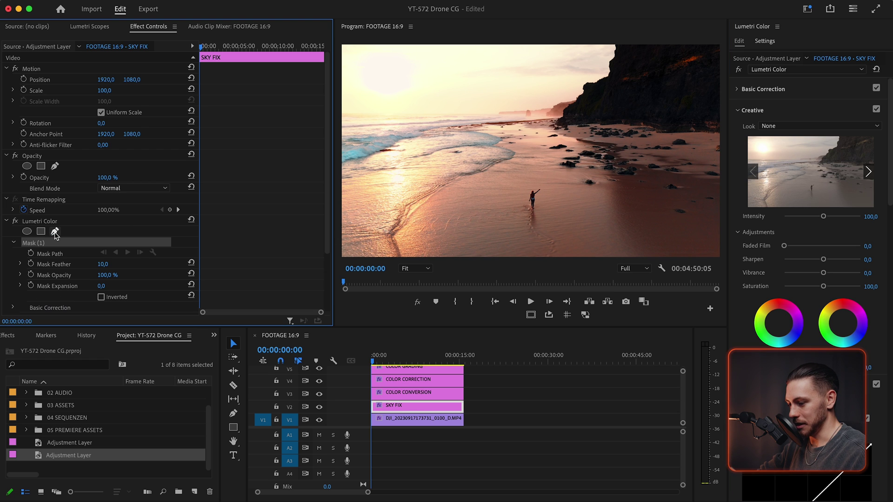
pyautogui.click(426, 269)
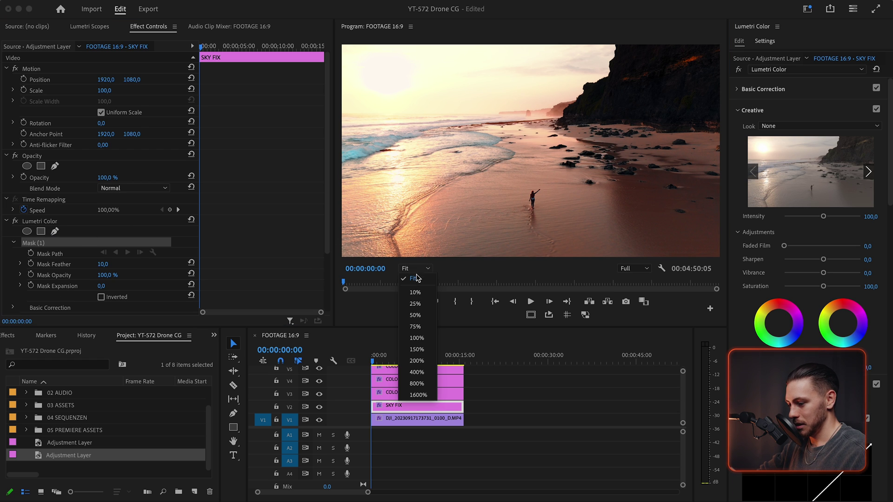
pyautogui.click(414, 303)
pyautogui.click(387, 361)
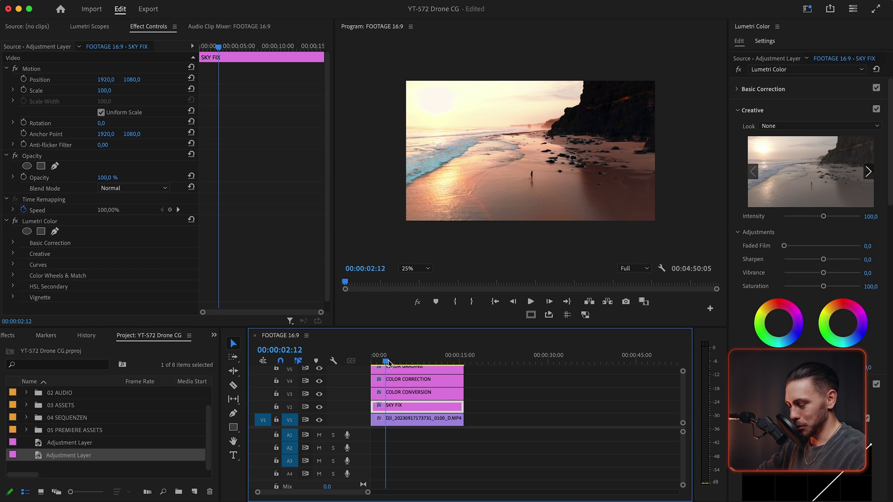
pyautogui.press('Down')
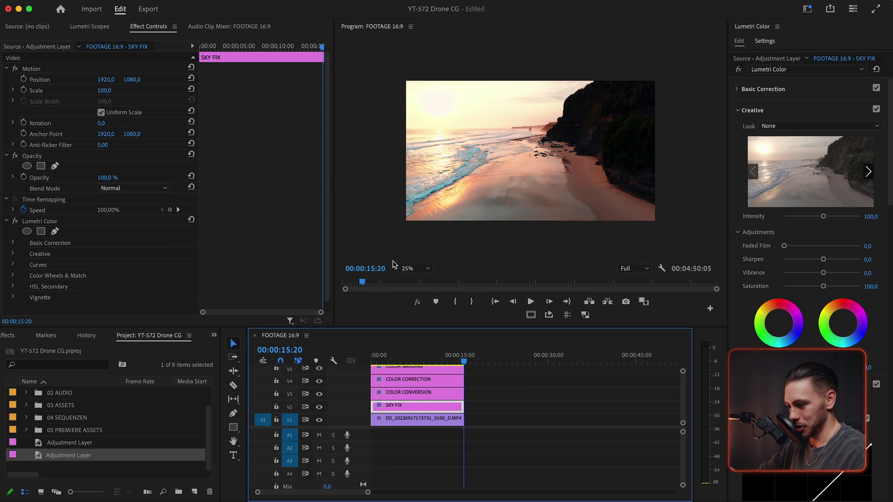
pyautogui.click(54, 231)
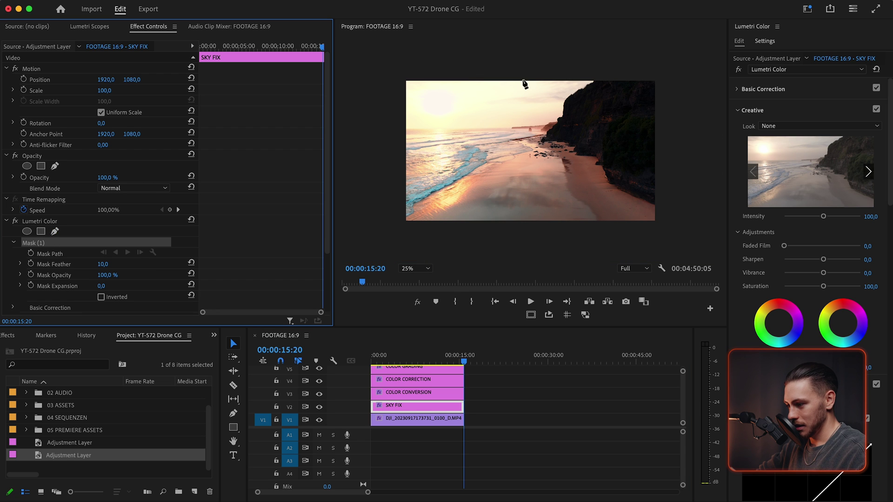
# - Feather the sky mask to 149, track it backward, and keyframe Mask Path at the last frame
pyautogui.click(600, 65)
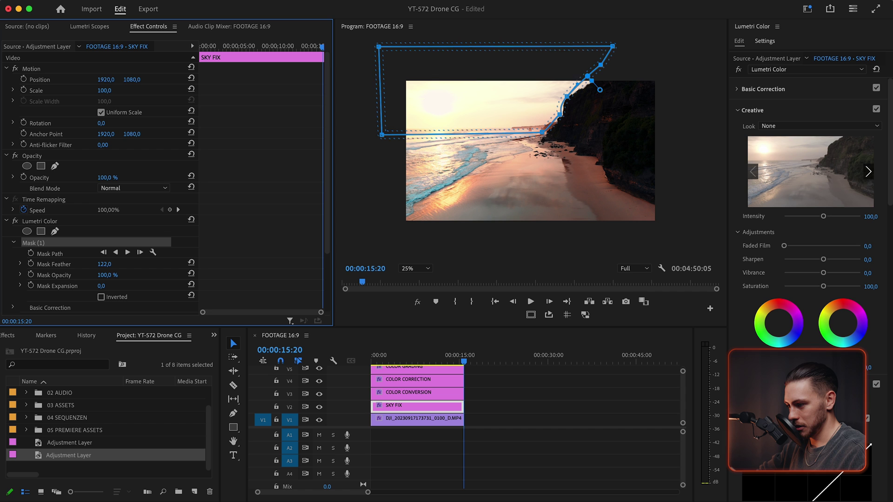
pyautogui.moveTo(600, 90); pyautogui.dragTo(603, 91)
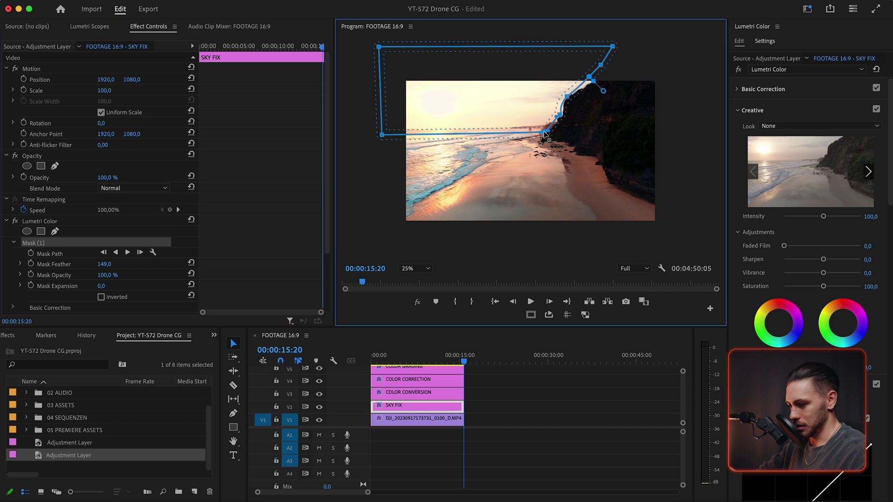
pyautogui.click(116, 253)
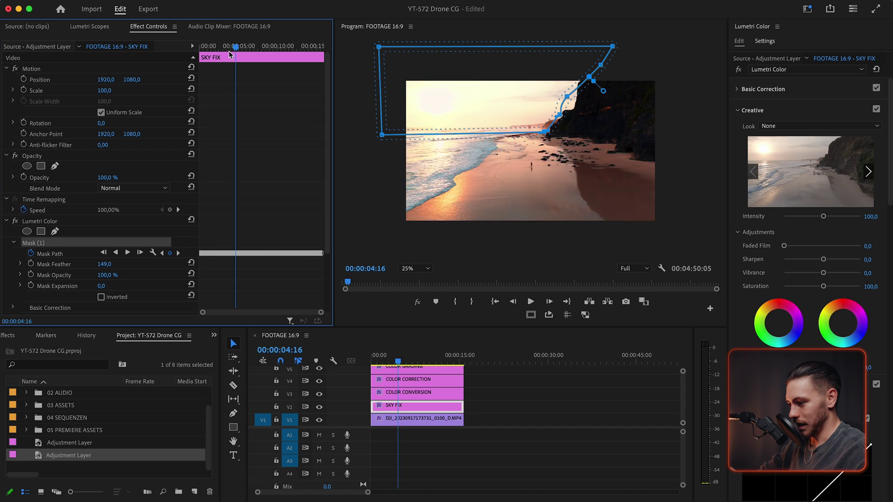
pyautogui.moveTo(229, 55); pyautogui.dragTo(273, 47)
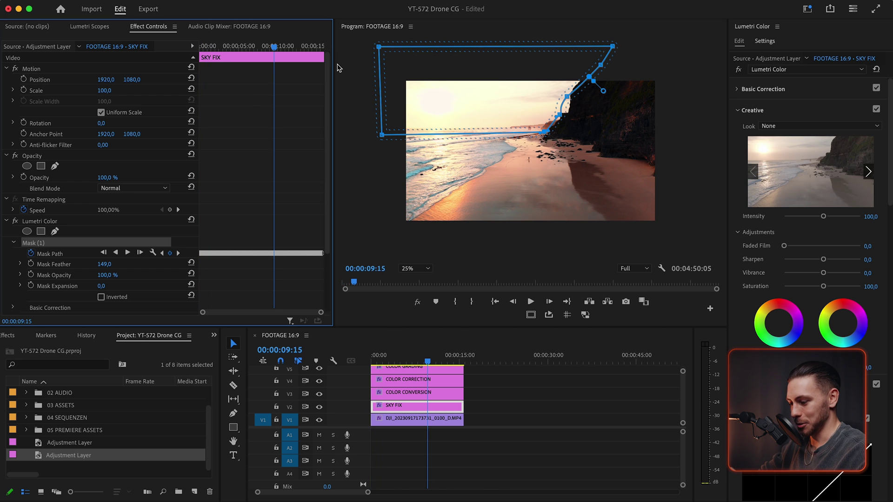
pyautogui.press('Down')
pyautogui.press('Left')
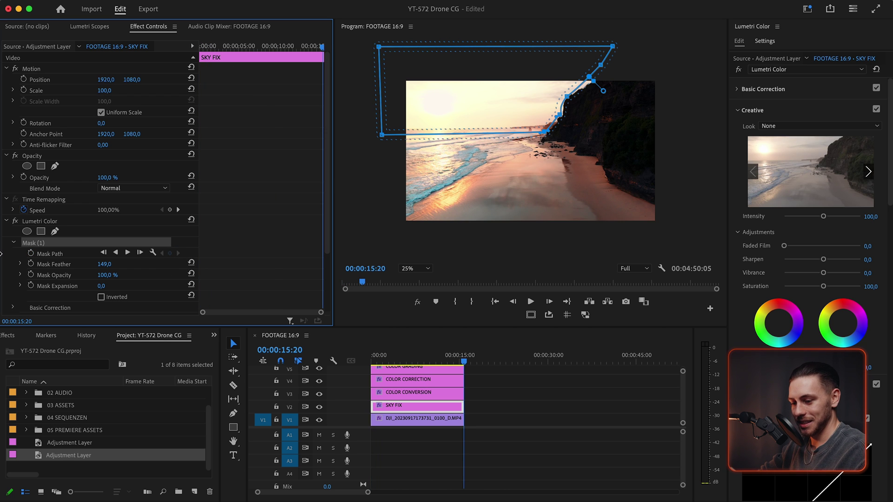
pyautogui.click(31, 254)
# - At the clip start, drag mask points along the cliff edge, then check the clip end
pyautogui.click(227, 47)
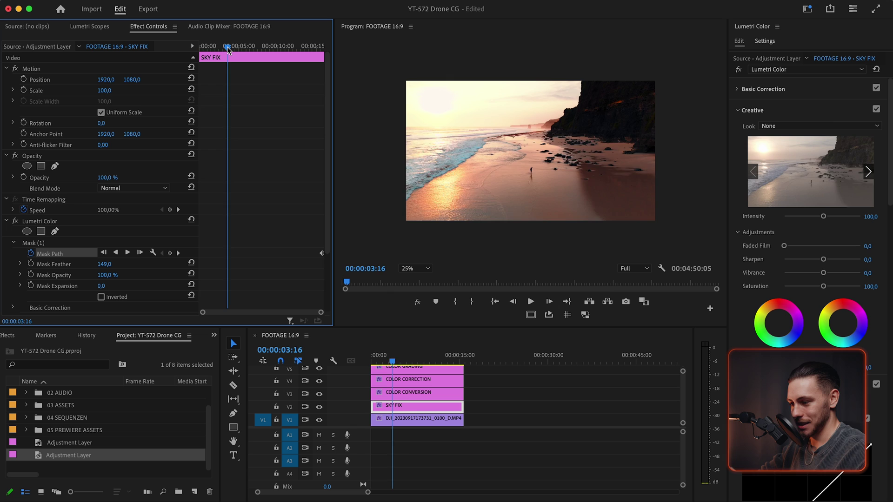
pyautogui.moveTo(228, 48); pyautogui.dragTo(201, 47)
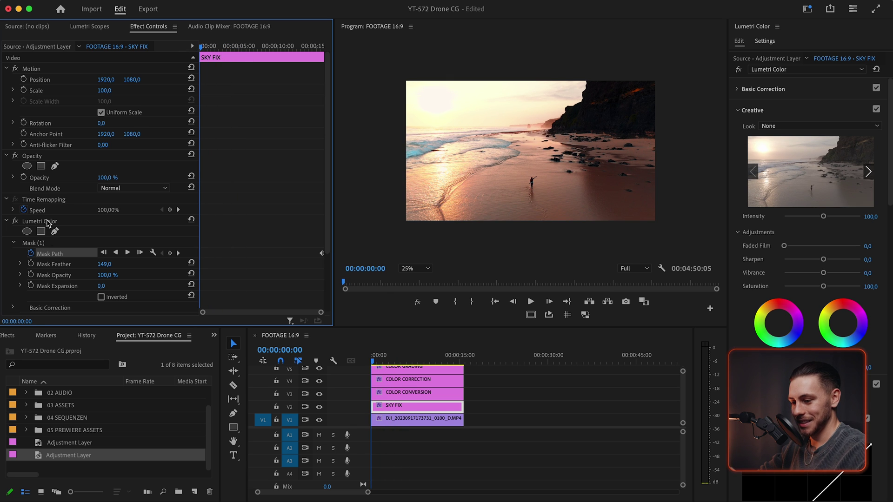
pyautogui.click(50, 243)
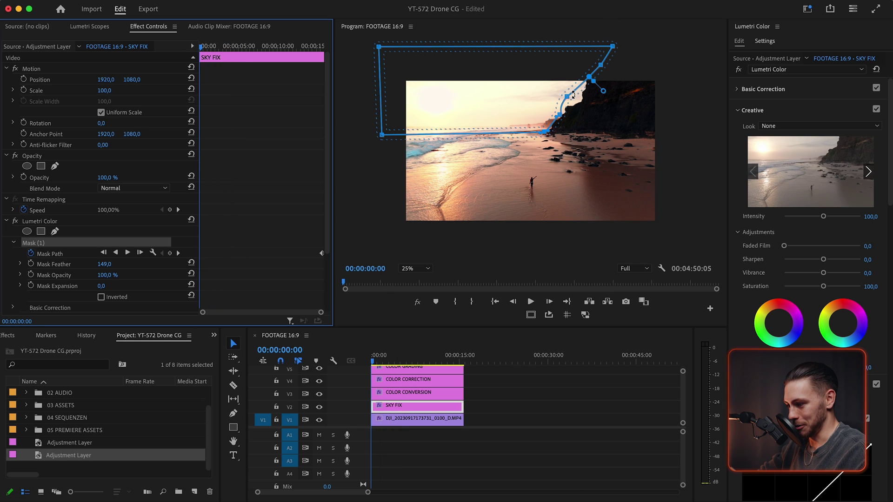
pyautogui.moveTo(567, 96); pyautogui.dragTo(589, 74)
pyautogui.moveTo(560, 113); pyautogui.dragTo(579, 99)
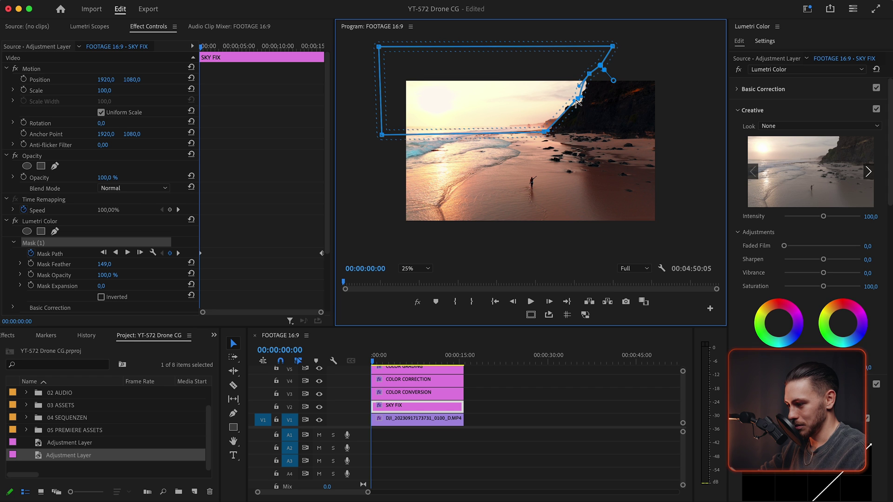
pyautogui.click(319, 47)
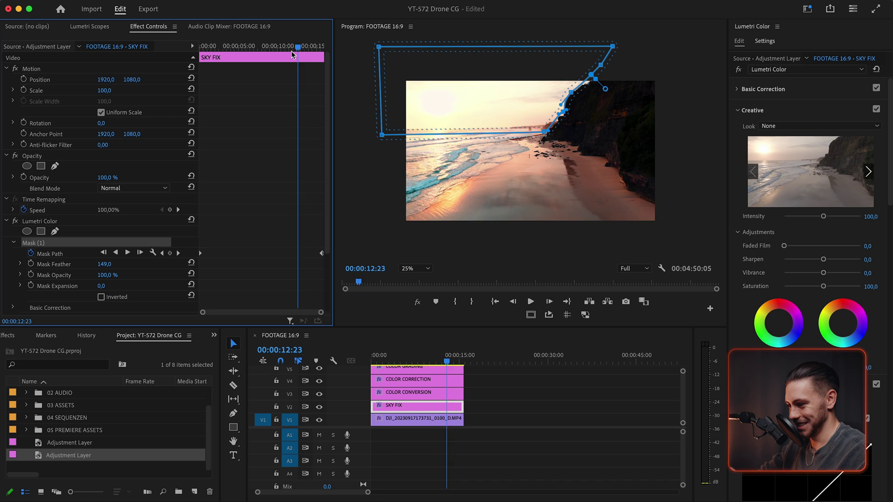
pyautogui.press('space')
pyautogui.press('space')
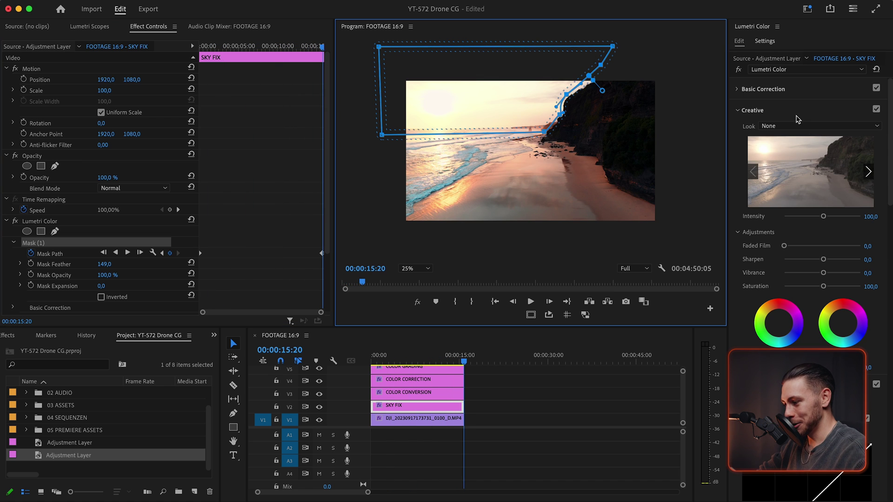
# - In Basic Correction, set Highlights -70,3 and Shadows -79,7 on SKY FIX, then re-enable the clip
pyautogui.click(769, 93)
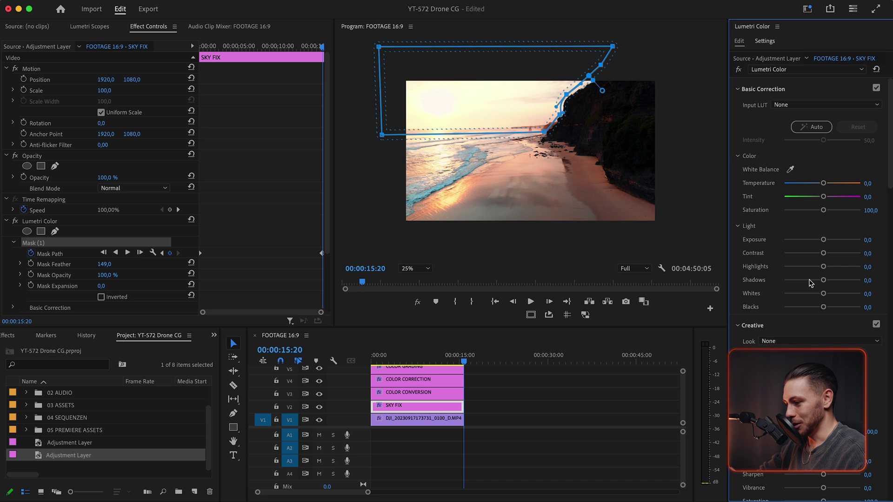
pyautogui.moveTo(809, 281)
pyautogui.mouseDown()
pyautogui.moveTo(799, 281)
pyautogui.moveTo(801, 268)
pyautogui.mouseUp()
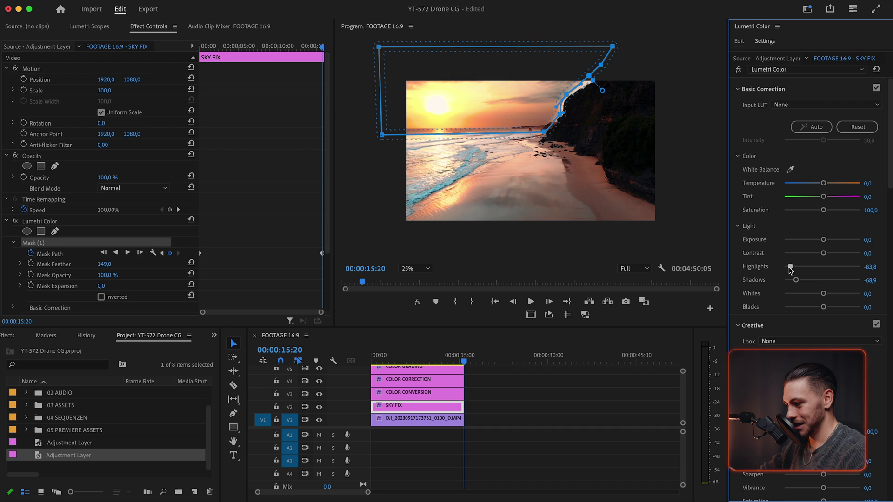
pyautogui.click(458, 359)
pyautogui.click(422, 405)
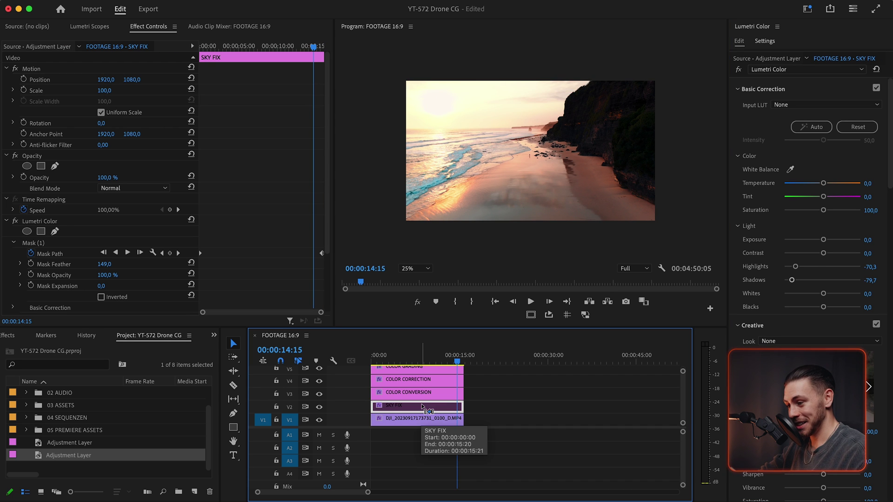
pyautogui.hotkey('shift', 'e')
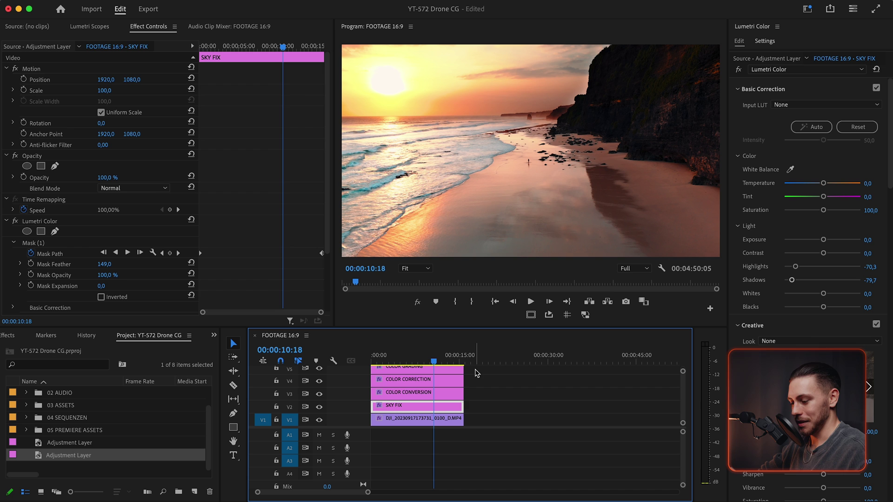
# - Put SKY FIX on V5 above the three COLOR layers, comparing layer orders with undo and redo
pyautogui.moveTo(476, 372); pyautogui.dragTo(528, 407)
pyautogui.moveTo(454, 406); pyautogui.dragTo(444, 372)
pyautogui.moveTo(570, 384); pyautogui.dragTo(376, 405)
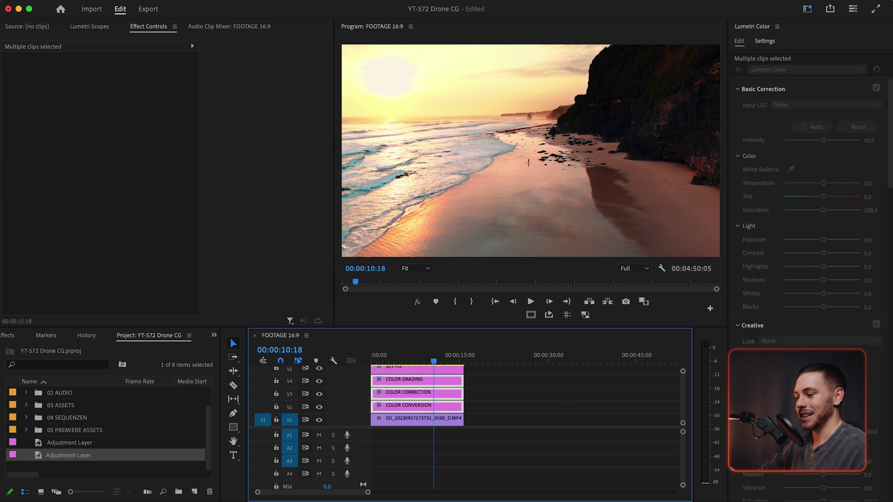
pyautogui.press('super+z')
pyautogui.press('super+z')
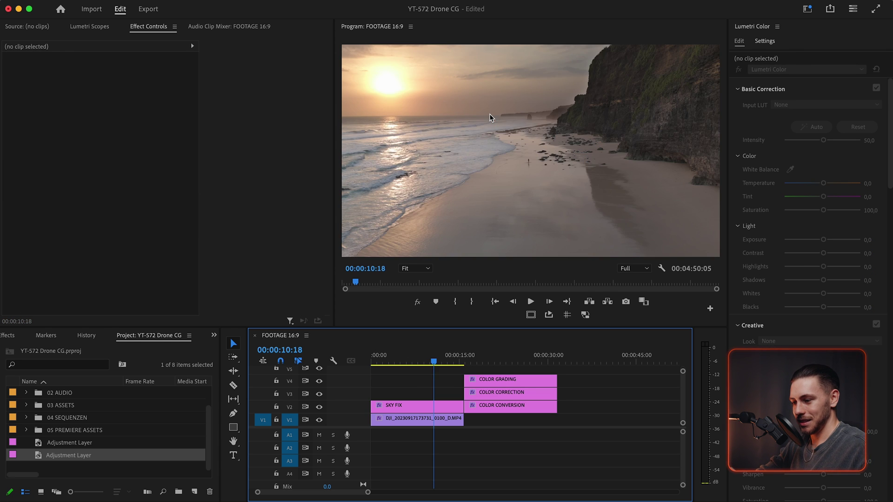
pyautogui.press('super+shift+z')
pyautogui.press('super+z')
pyautogui.press('super+shift+z')
pyautogui.press('super+shift+z')
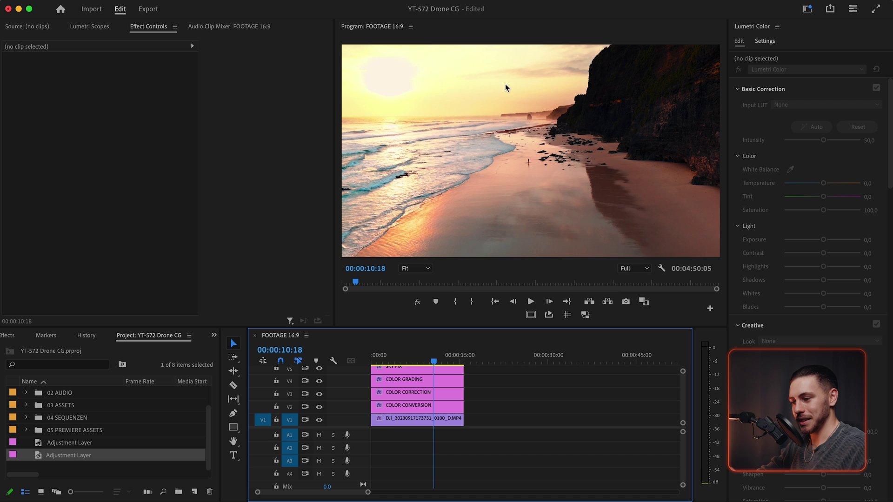
pyautogui.press('super+z')
pyautogui.press('super+z')
pyautogui.press('super+shift+z')
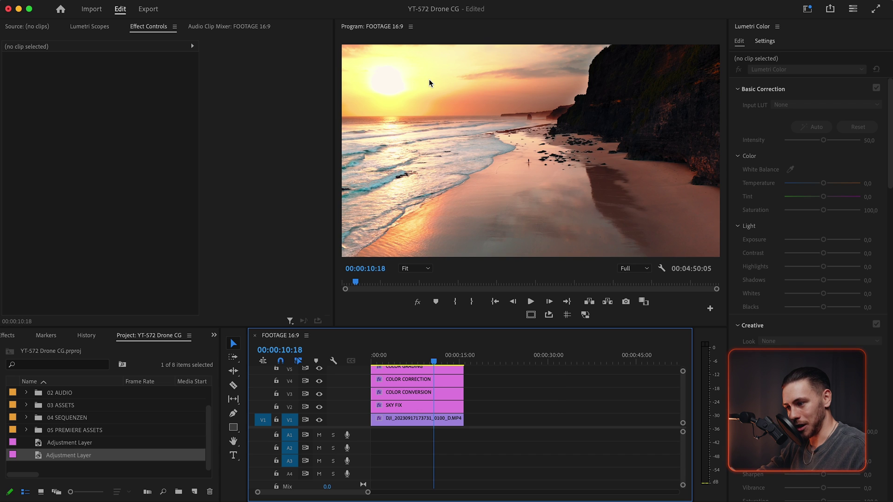
pyautogui.press('super+shift+z')
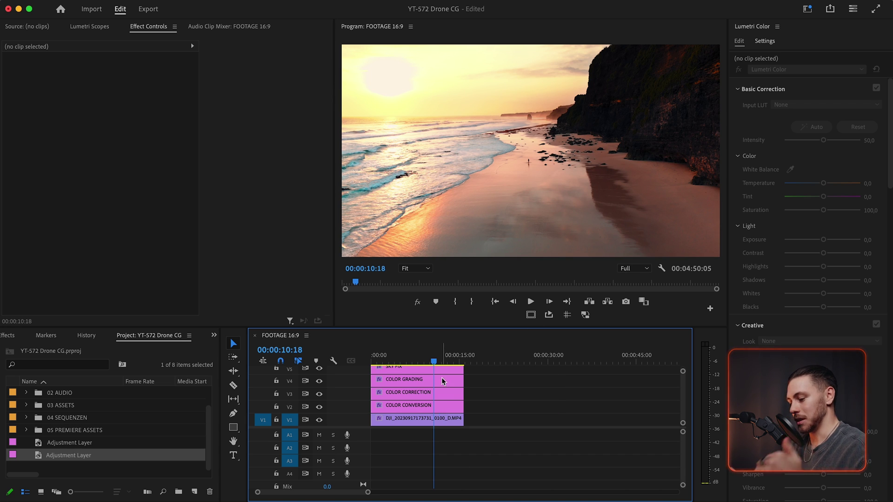
# - Inspect the COLOR CONVERSION and CORRECTION layers, then move SKY FIX back down to V2
pyautogui.click(426, 408)
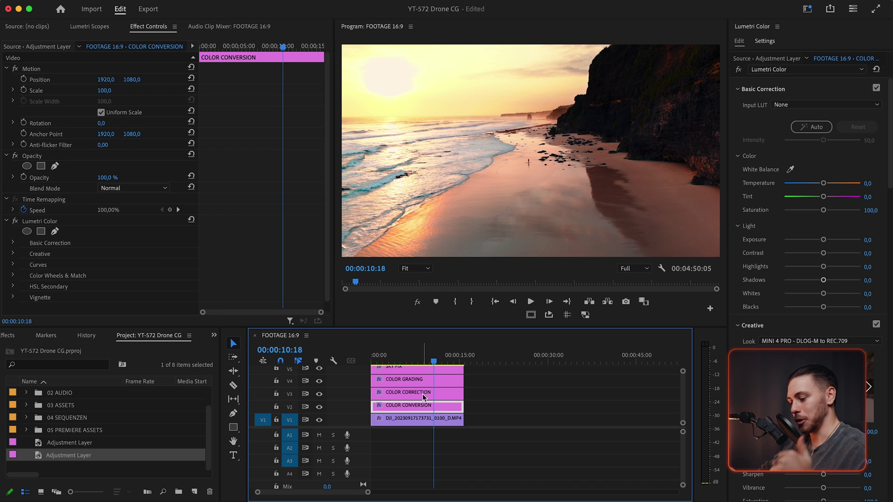
pyautogui.click(422, 394)
pyautogui.keyDown('shift'); pyautogui.click(416, 381); pyautogui.keyUp('shift')
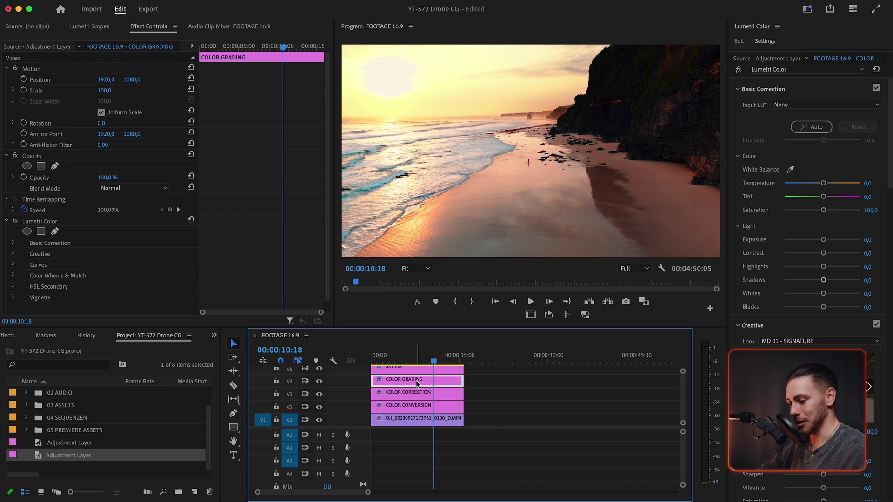
pyautogui.keyDown('shift'); pyautogui.click(434, 408); pyautogui.keyUp('shift')
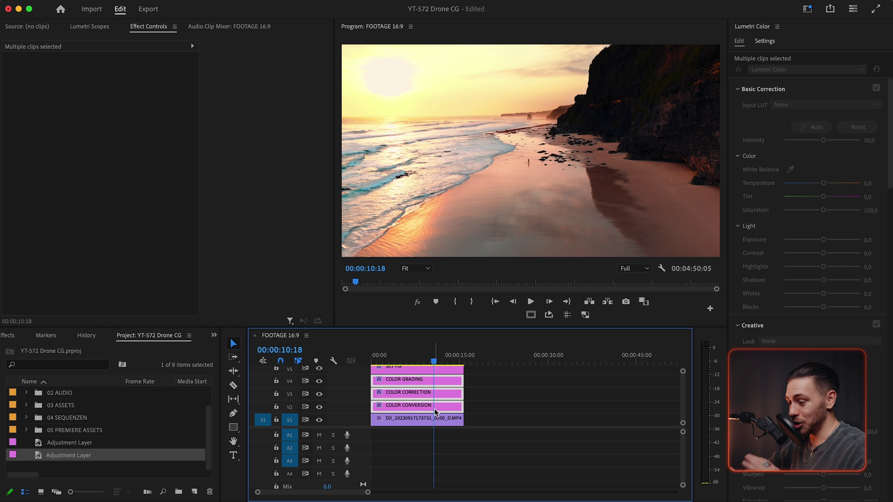
pyautogui.click(483, 385)
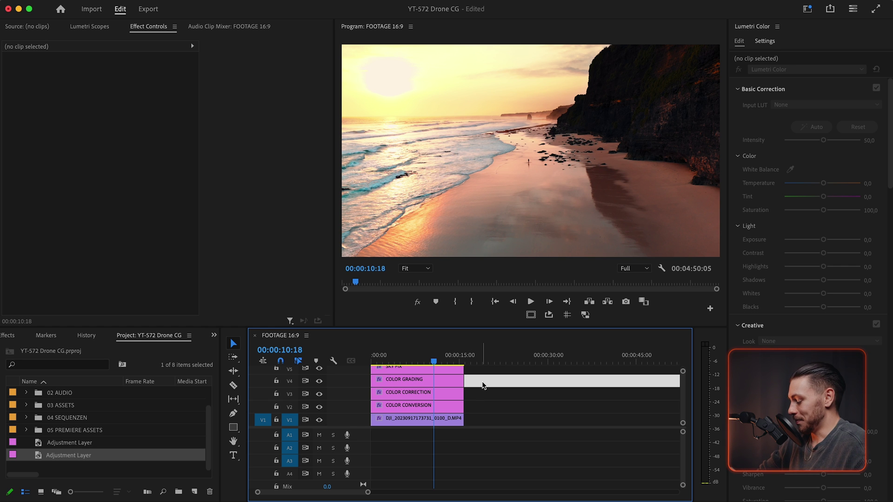
pyautogui.moveTo(433, 361); pyautogui.dragTo(404, 362)
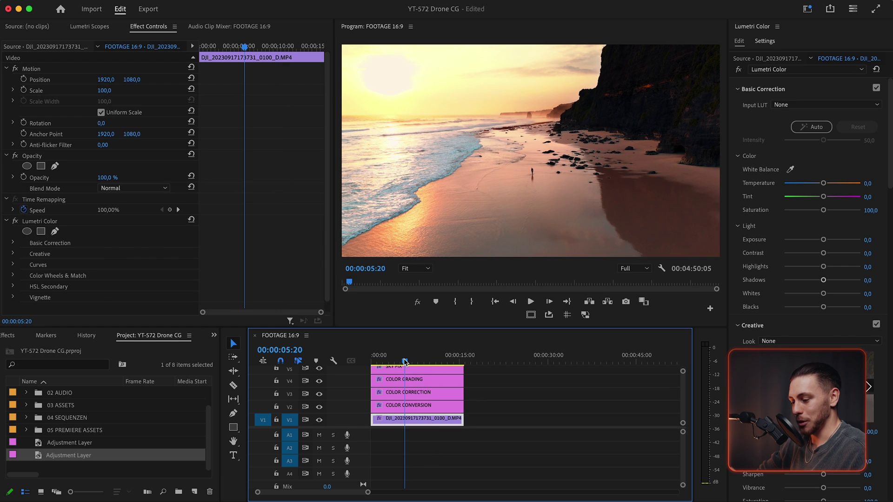
pyautogui.click(408, 370)
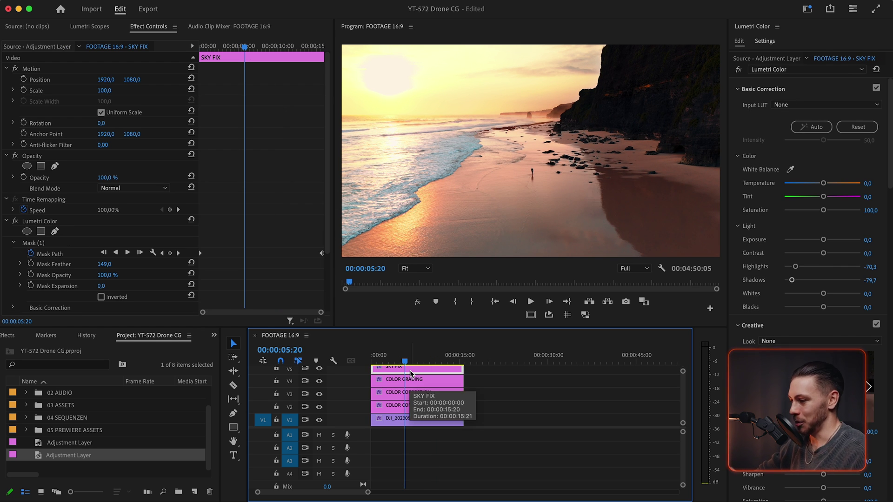
pyautogui.press('space')
pyautogui.press('space')
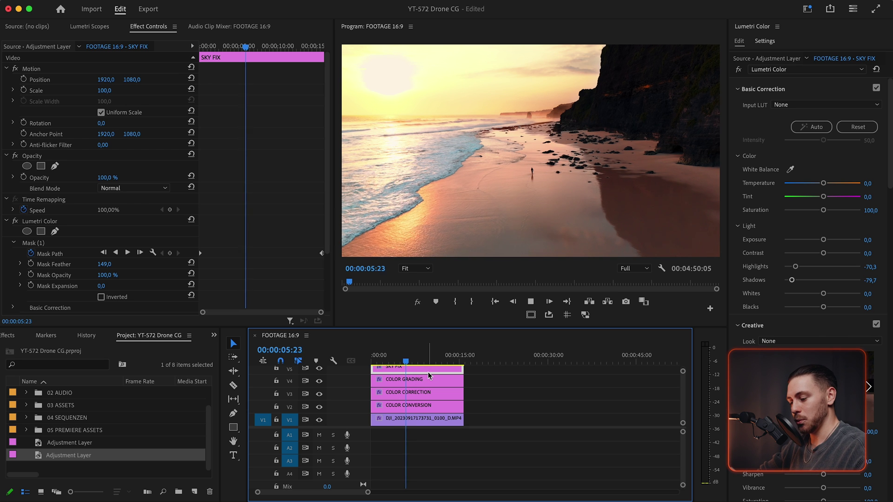
pyautogui.moveTo(428, 372); pyautogui.dragTo(429, 411)
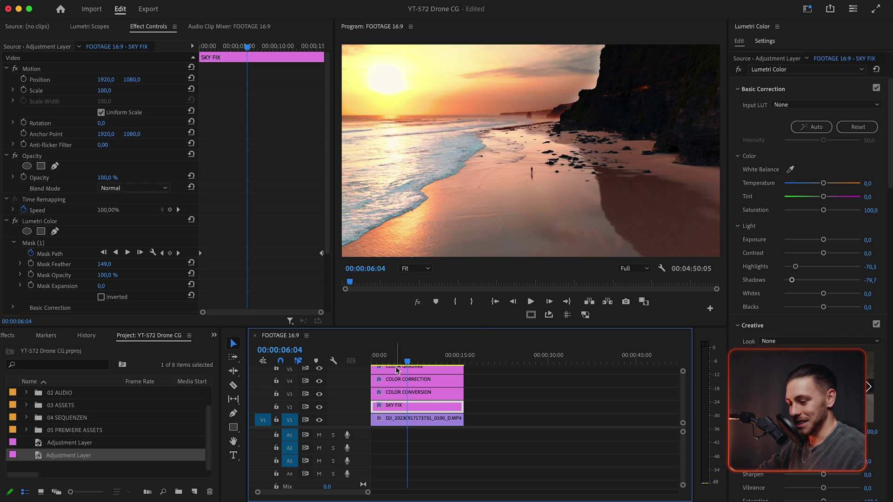
# - Return the playhead to the start of the sequence at 00:00:00:00
pyautogui.moveTo(379, 359); pyautogui.dragTo(360, 364)
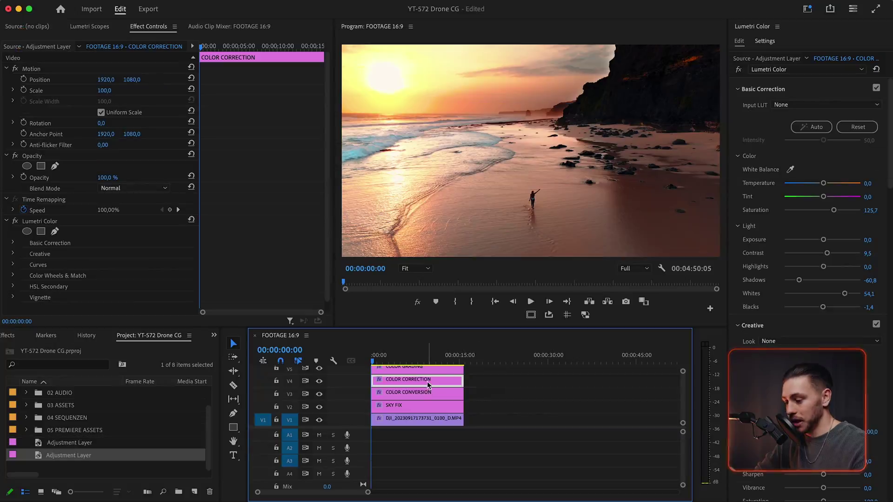
# - Enter 20 as the Sharpen value under Creative > Adjustments on COLOR CORRECTION
pyautogui.scroll(-4, 809, 279)
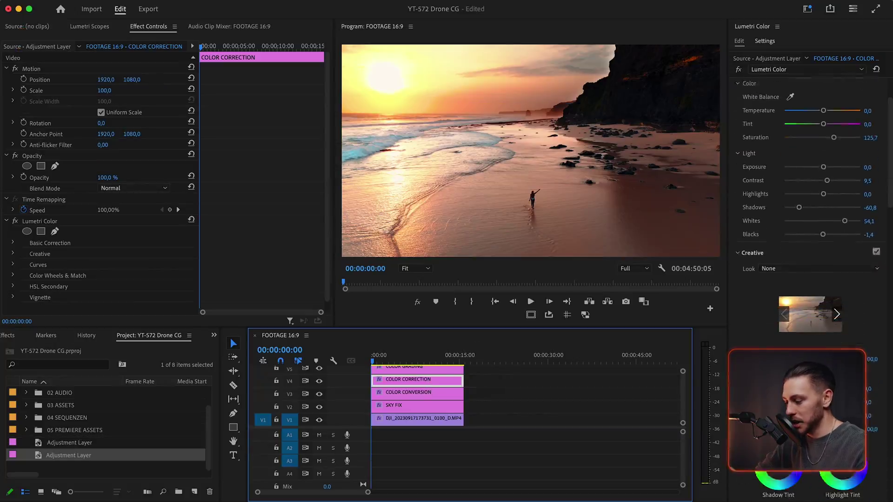
pyautogui.click(874, 391)
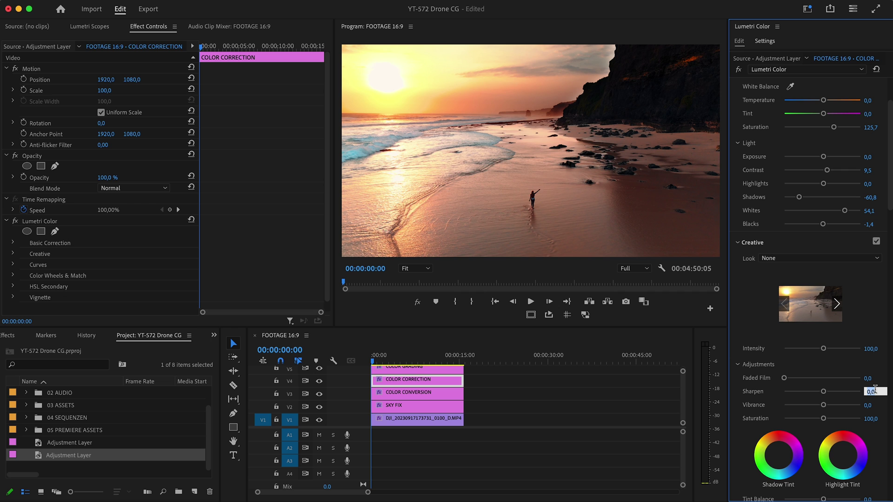
pyautogui.write('20')
pyautogui.press('Return')
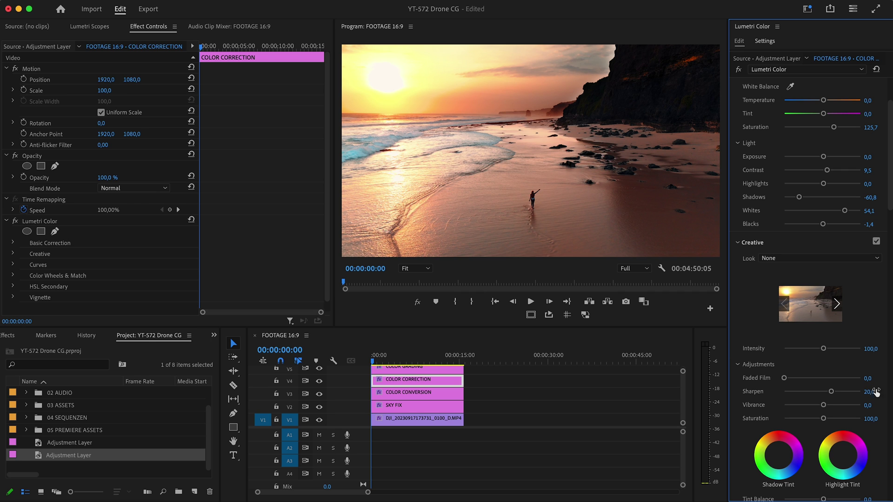